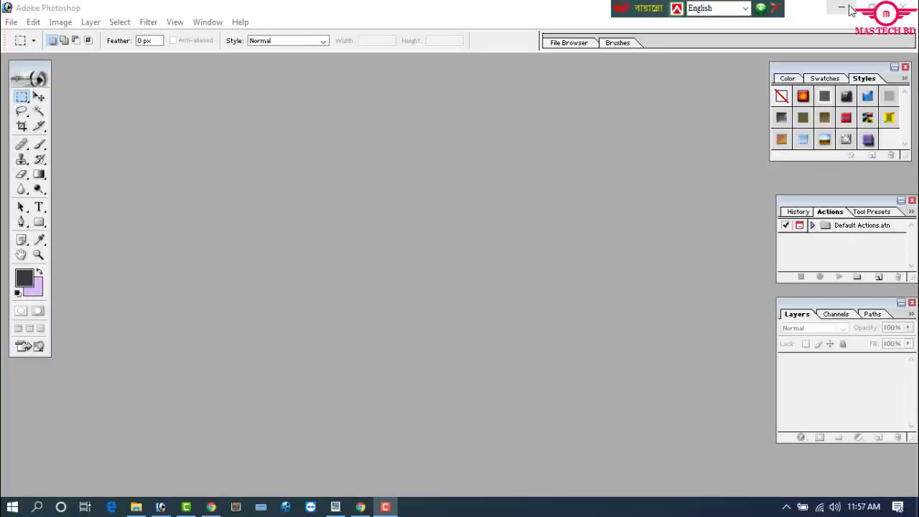
# Pick up the portrait photo file to bring it into the empty Photoshop workspace
pyautogui.click(904, 7)
# Open Tanjin-Tisha-1.jpg by dragging it in, maximize its window, and select the whole image
pyautogui.moveTo(25, 270)
pyautogui.mouseDown()
pyautogui.moveTo(162, 394)
pyautogui.moveTo(265, 365)
pyautogui.mouseUp()
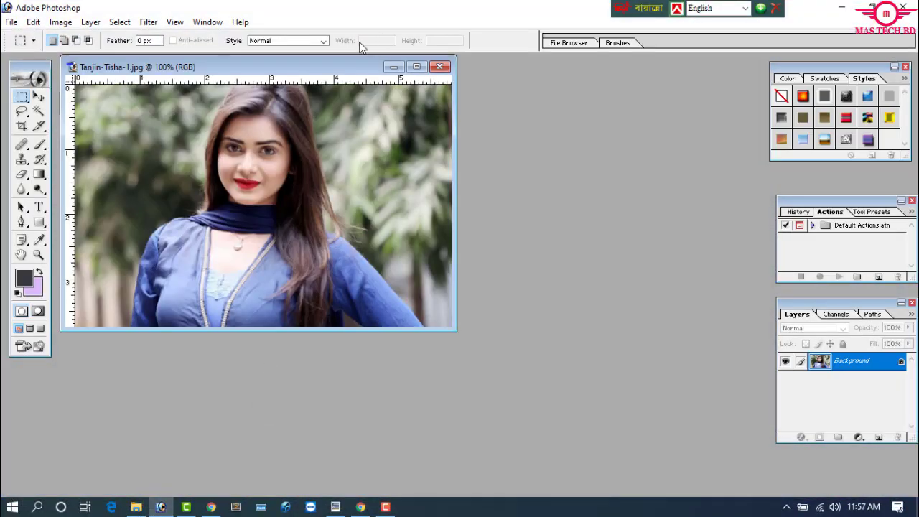
pyautogui.click(417, 66)
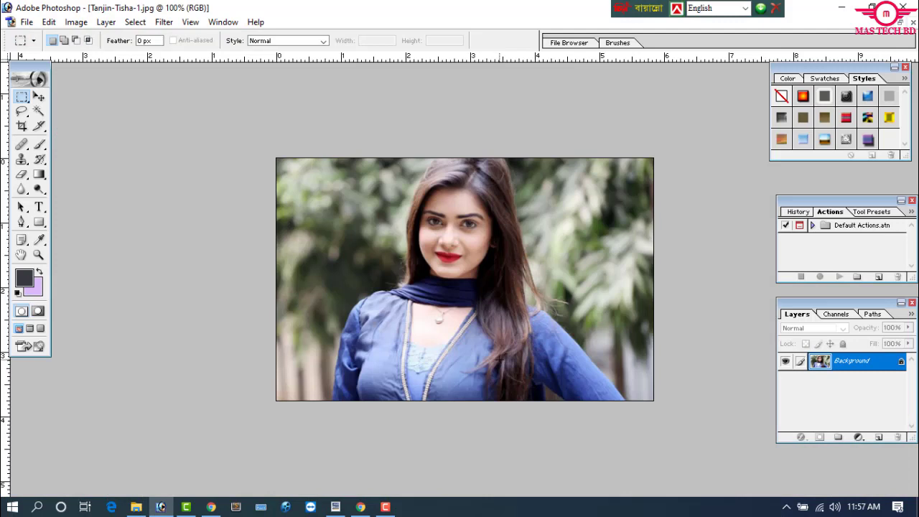
pyautogui.hotkey('ctrl', 'a')
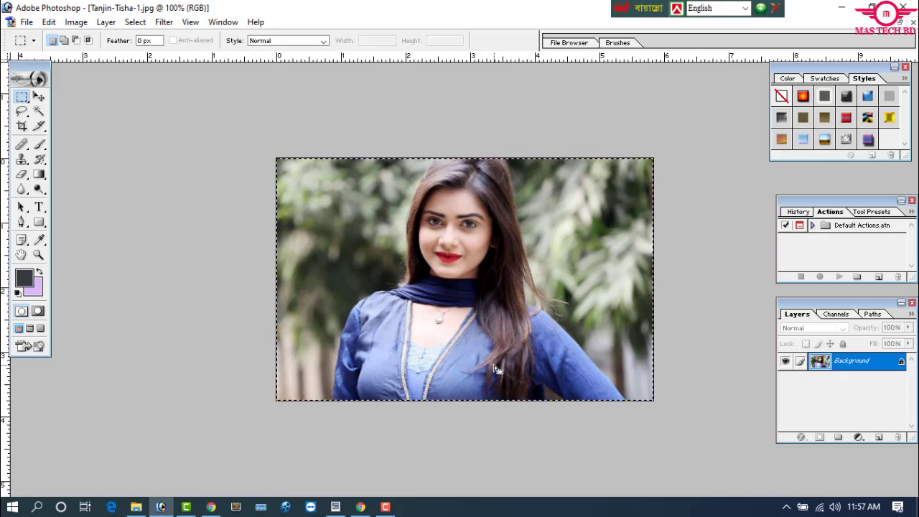
# Create Untitled-1 with width 6 in, height 8 in and resolution 300 pixels/inch
pyautogui.hotkey('ctrl', 'n')
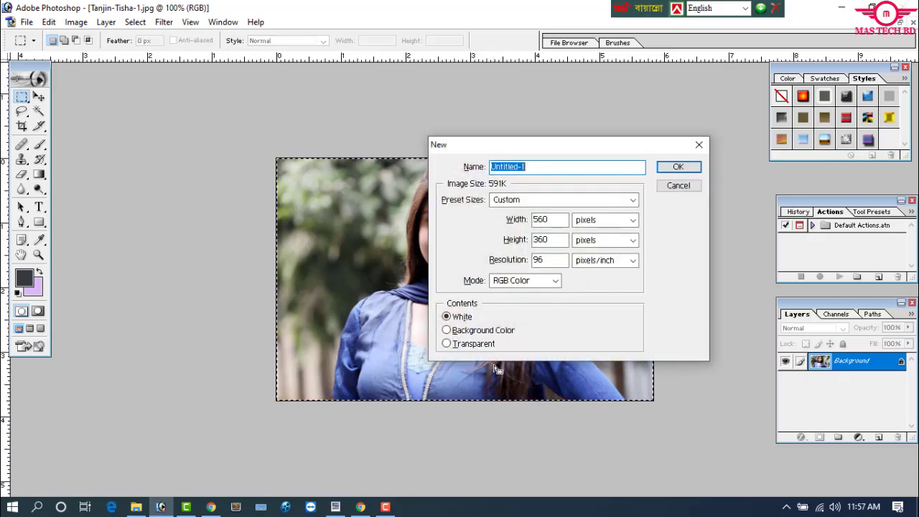
pyautogui.click(595, 219)
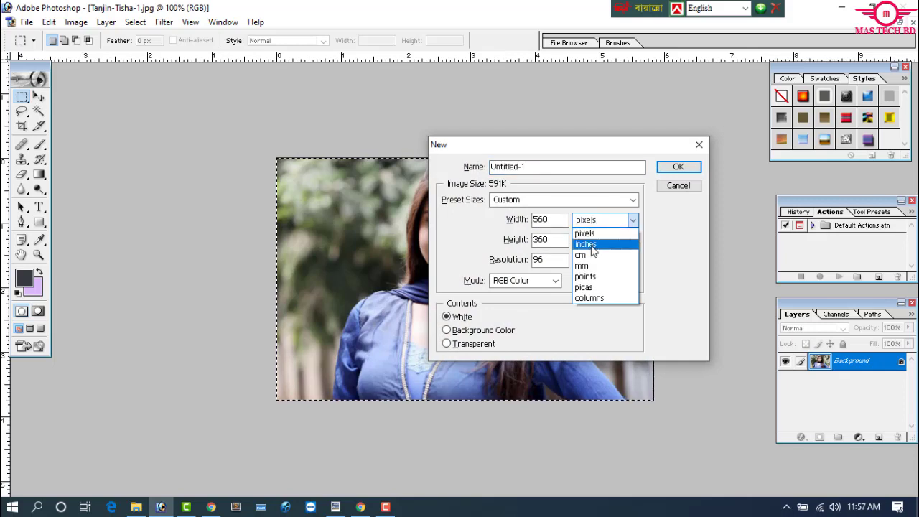
pyautogui.click(585, 232)
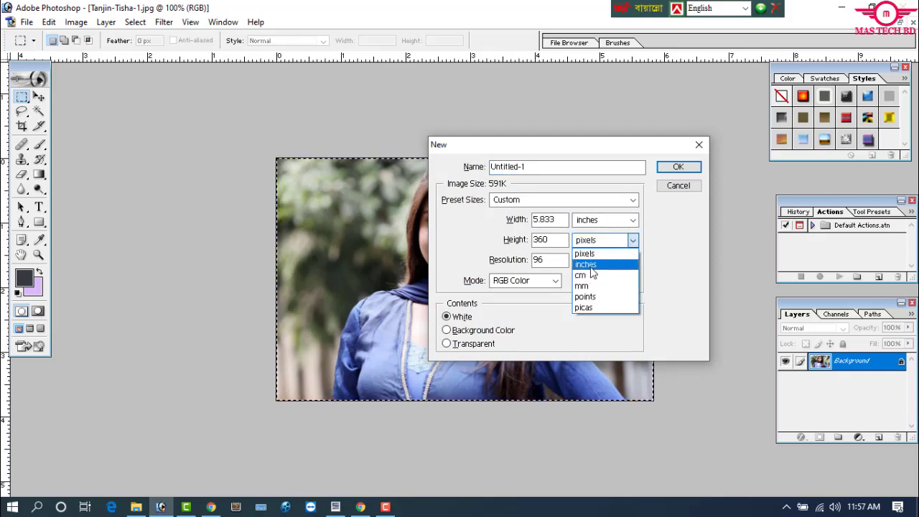
pyautogui.click(591, 265)
pyautogui.click(554, 220)
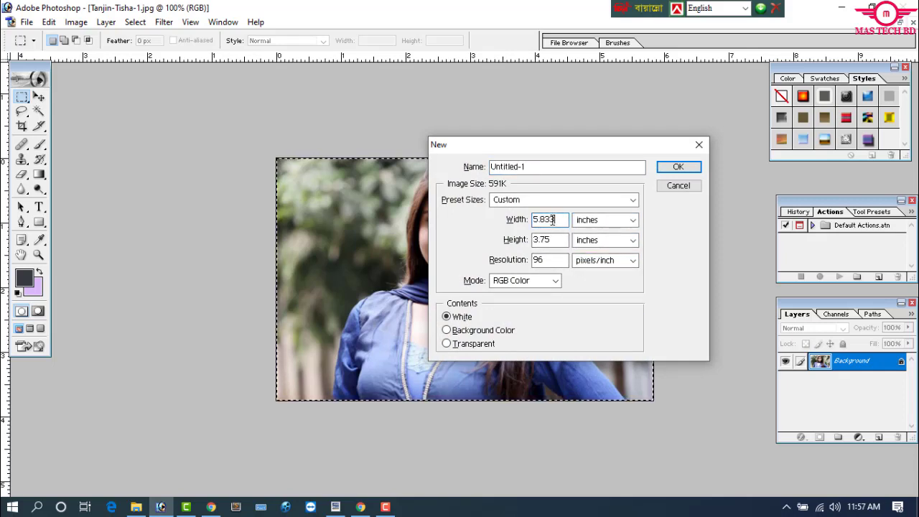
pyautogui.moveTo(557, 220); pyautogui.dragTo(533, 220)
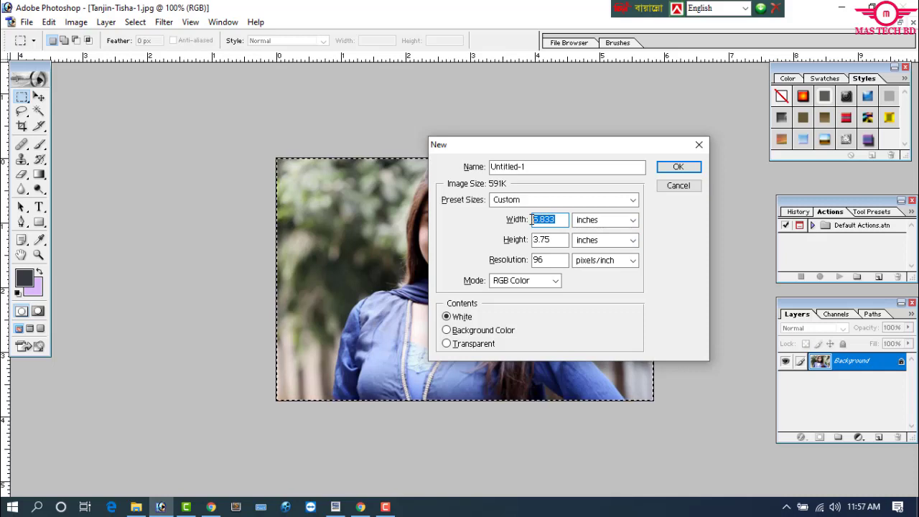
pyautogui.write('6')
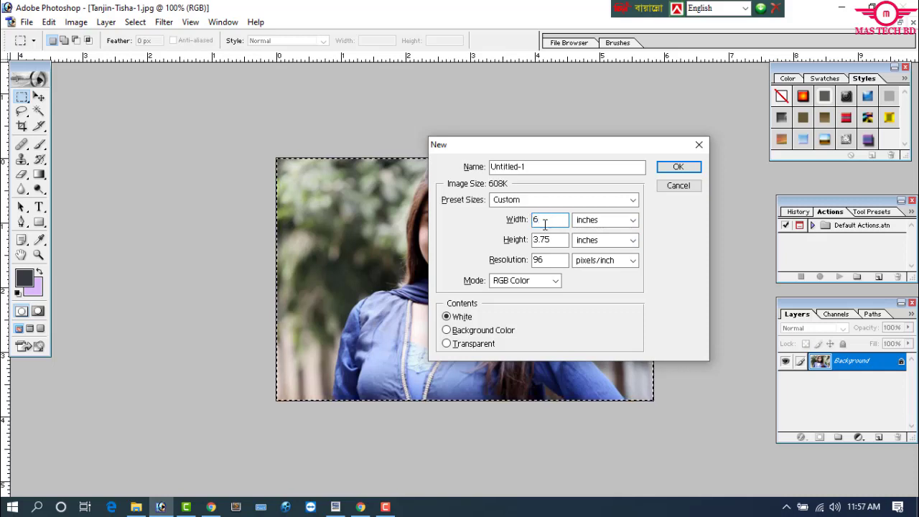
pyautogui.moveTo(564, 242); pyautogui.dragTo(530, 242)
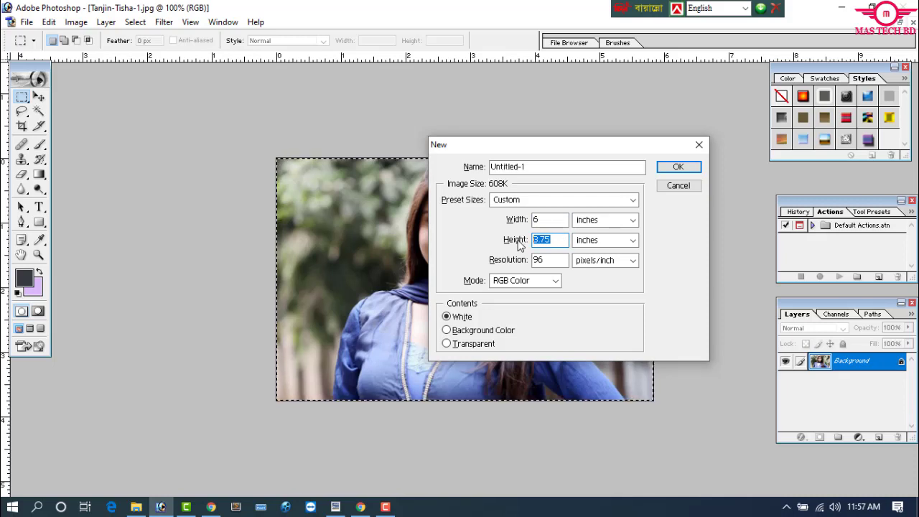
pyautogui.write('8')
pyautogui.click(551, 260)
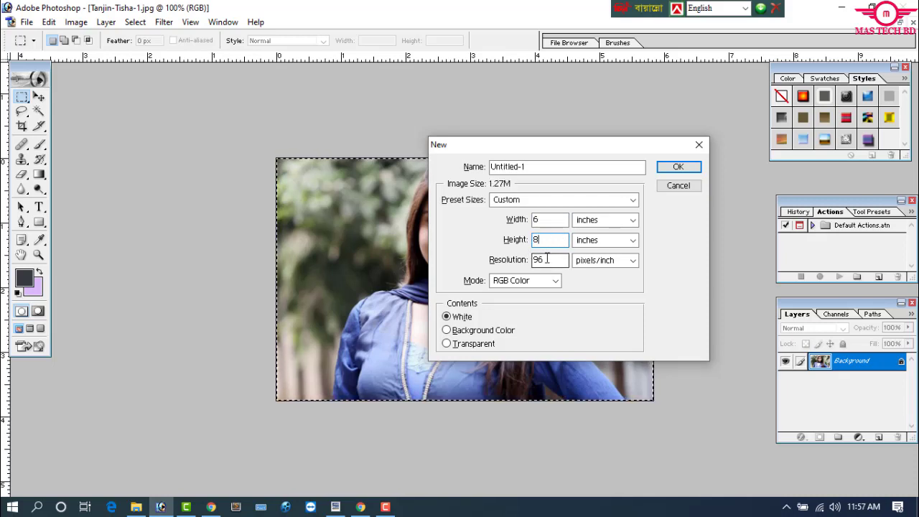
pyautogui.moveTo(551, 261); pyautogui.dragTo(532, 262)
pyautogui.write('300')
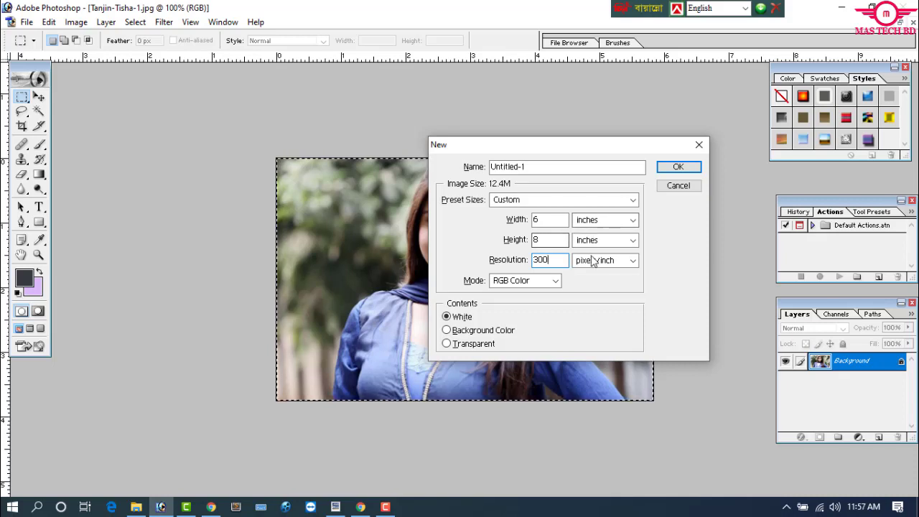
pyautogui.click(679, 168)
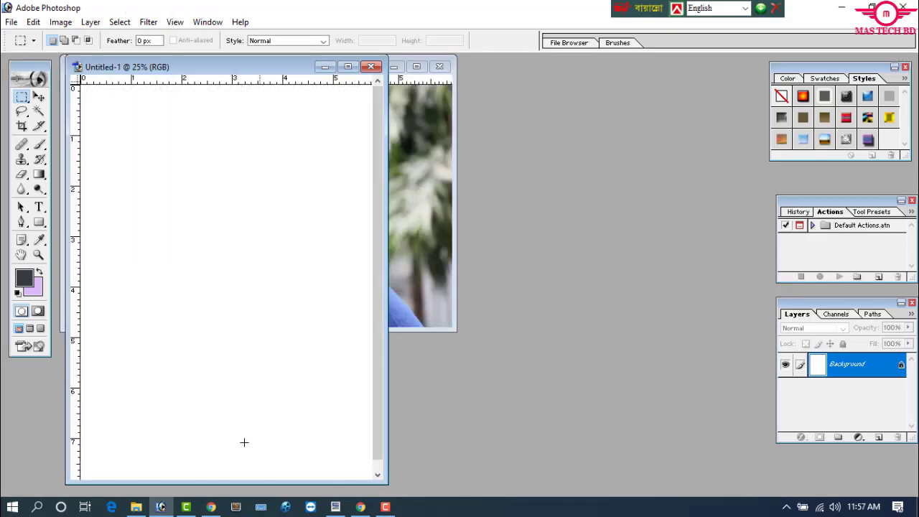
# Maximize Untitled-1, paste the copied portrait, and nudge it slightly lower
pyautogui.click(350, 68)
pyautogui.scroll(-2, 596, 381)
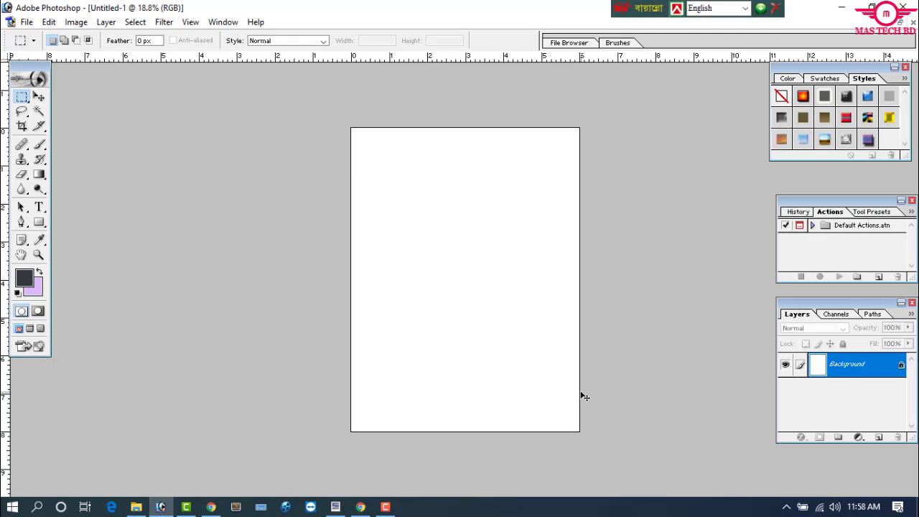
pyautogui.hotkey('ctrl', 'v')
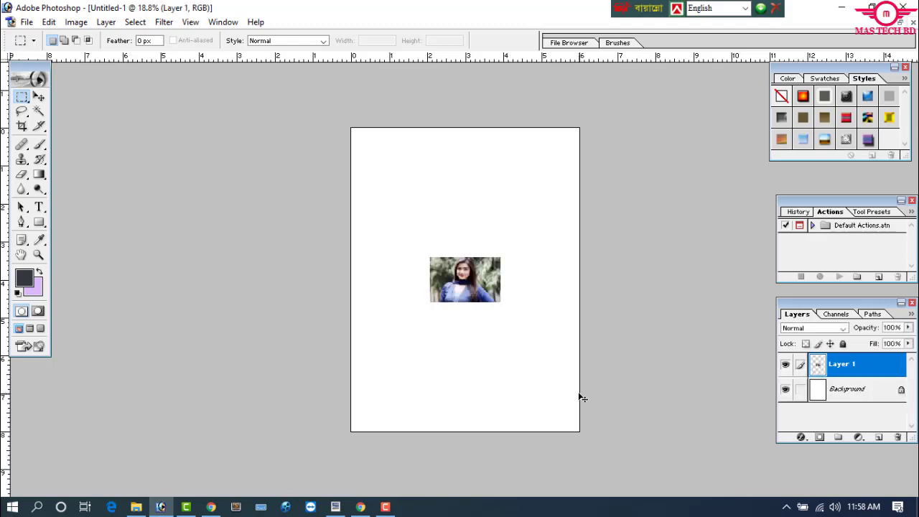
pyautogui.scroll(2, 574, 365)
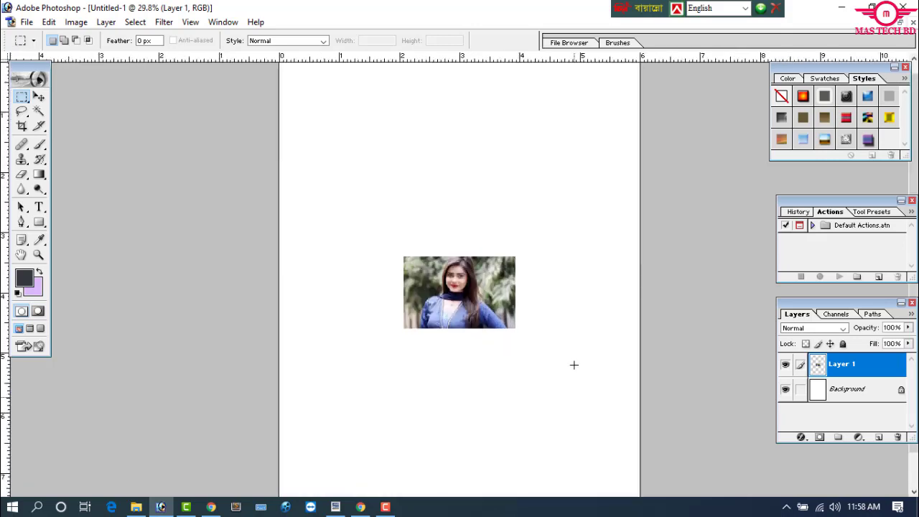
pyautogui.moveTo(574, 366); pyautogui.dragTo(575, 376)
# Free-transform the pasted portrait so its corners reach the canvas edges
pyautogui.scroll(-1, 574, 374)
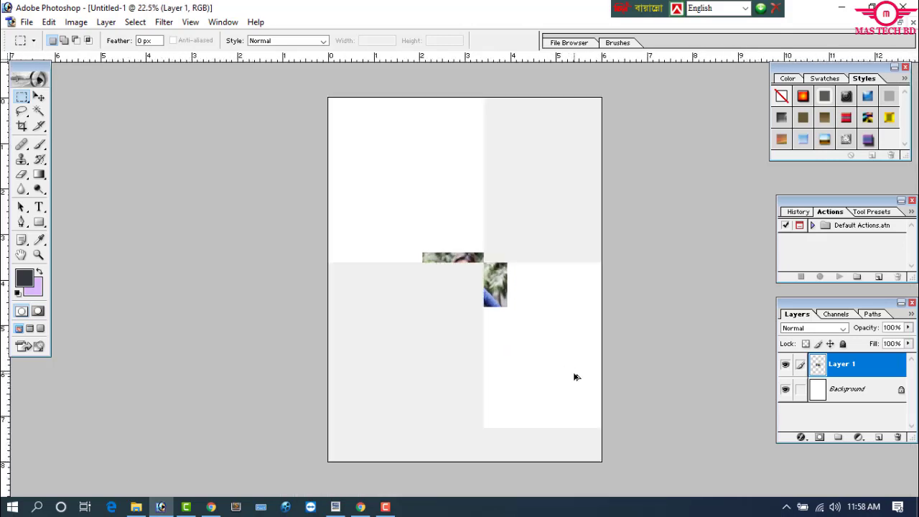
pyautogui.scroll(-1, 575, 376)
pyautogui.hotkey('ctrl', 't')
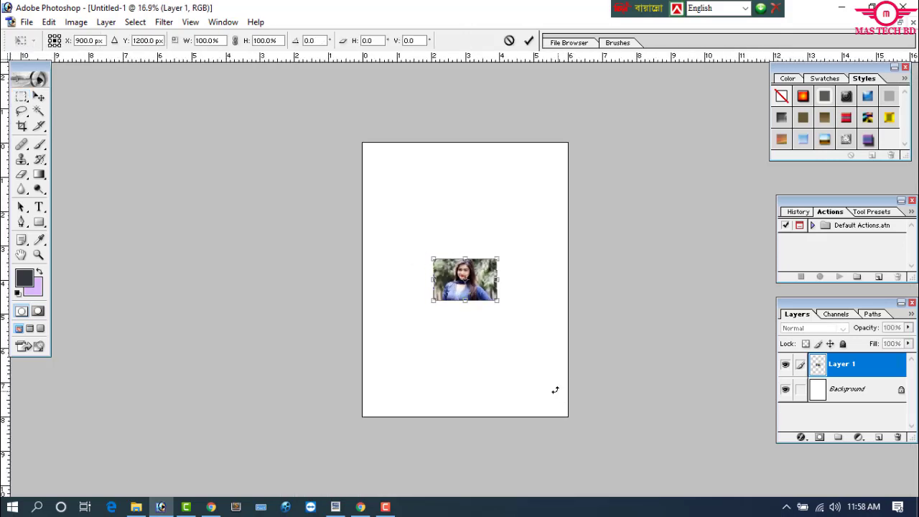
pyautogui.moveTo(438, 253); pyautogui.dragTo(364, 148)
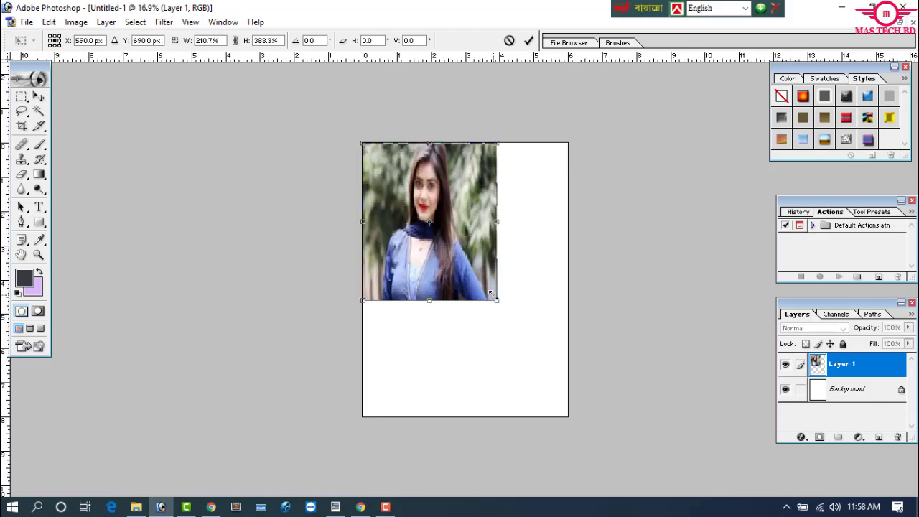
pyautogui.moveTo(499, 302); pyautogui.dragTo(568, 409)
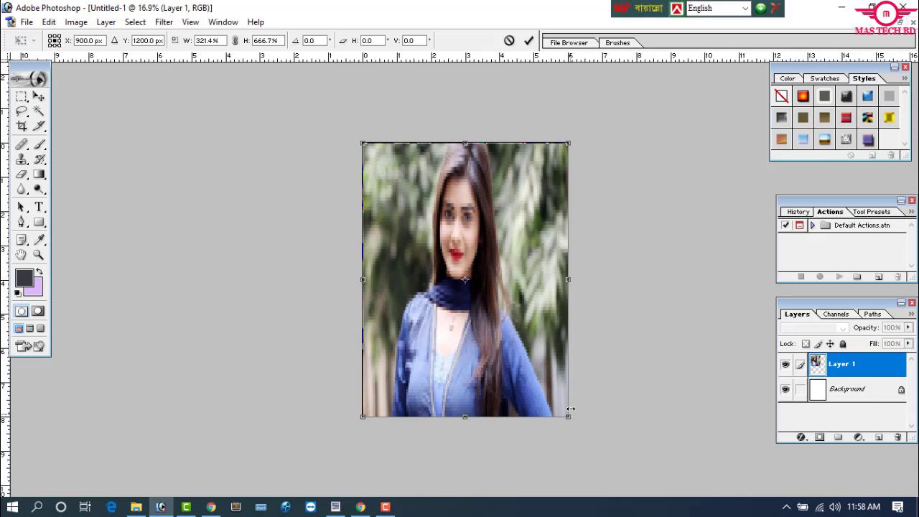
pyautogui.press('Return')
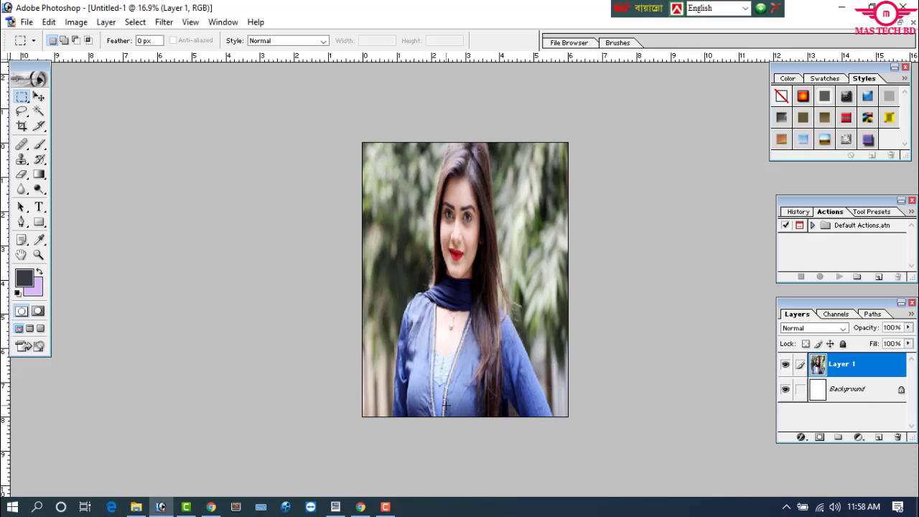
# Apply Brightness/Contrast to the portrait with its default values
pyautogui.hotkey('alt', 'i')
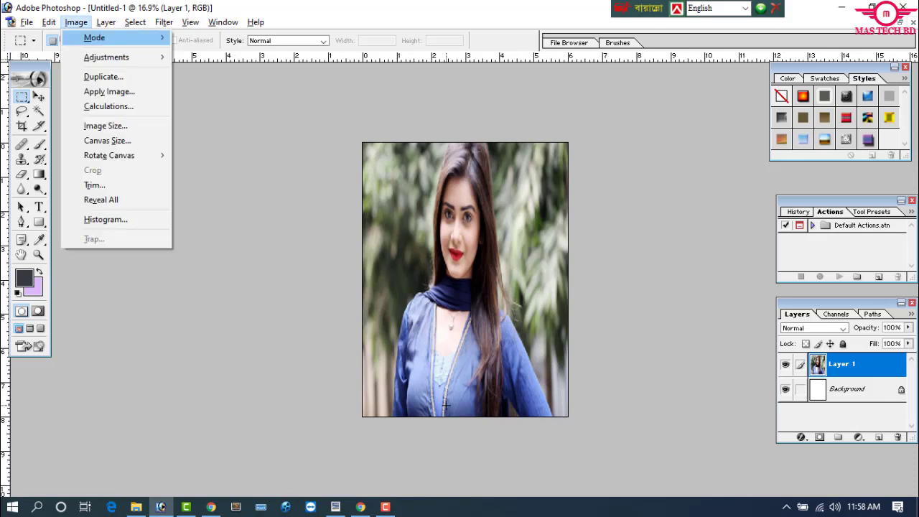
pyautogui.press('a')
pyautogui.press('c')
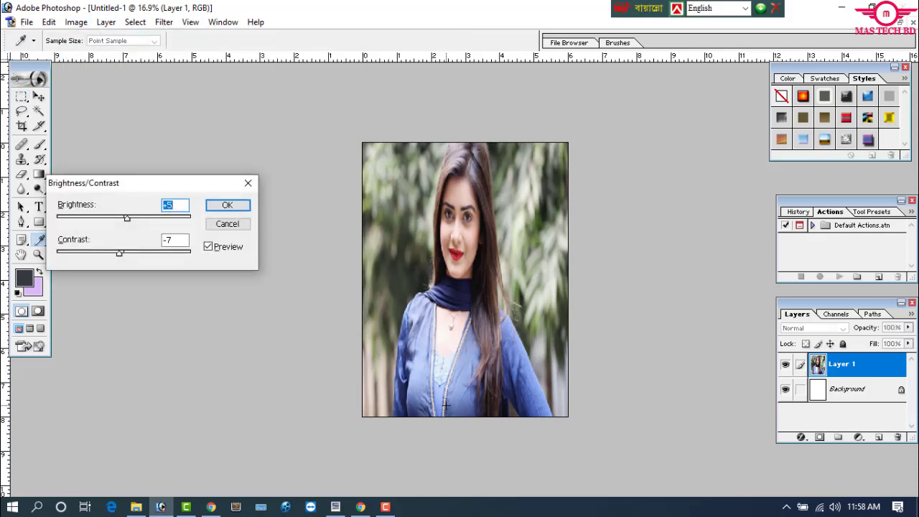
pyautogui.press('Return')
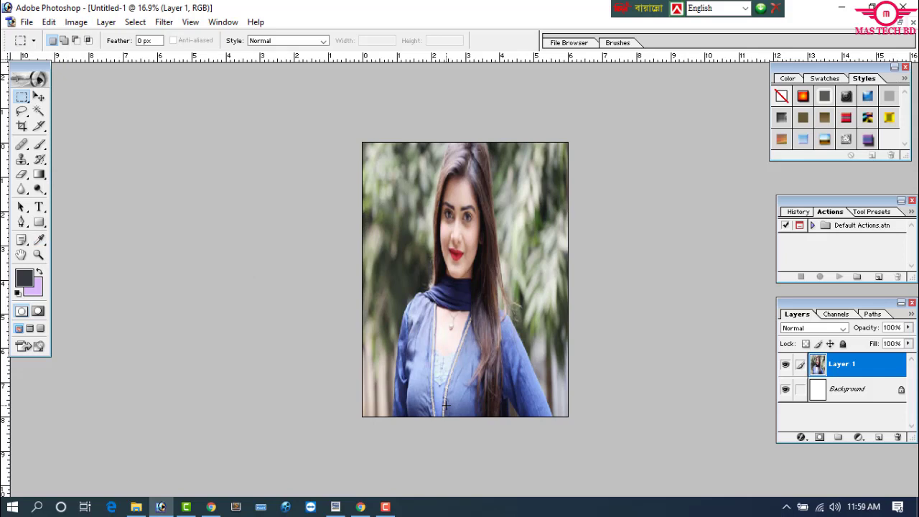
# Apply Levels with the midtone darkened to 0.90
pyautogui.hotkey('ctrl', 'l')
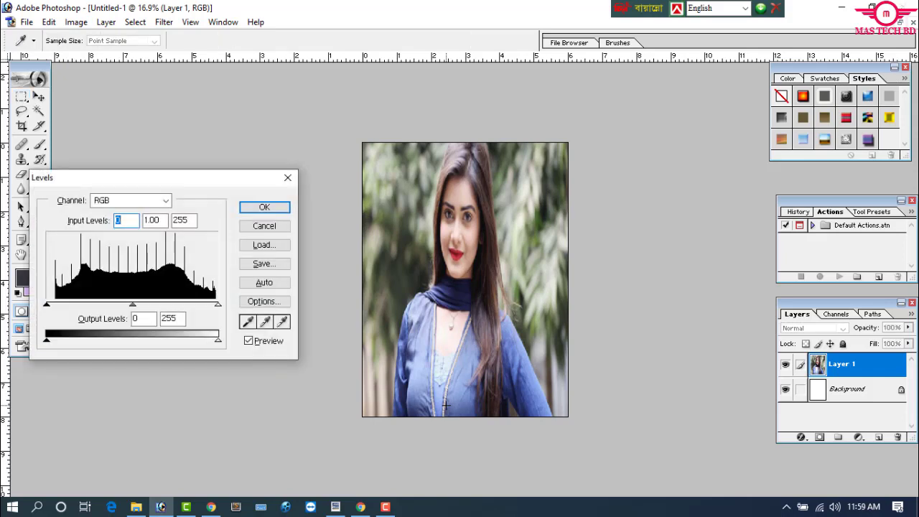
pyautogui.moveTo(132, 306)
pyautogui.mouseDown()
pyautogui.moveTo(159, 306)
pyautogui.moveTo(142, 323)
pyautogui.mouseUp()
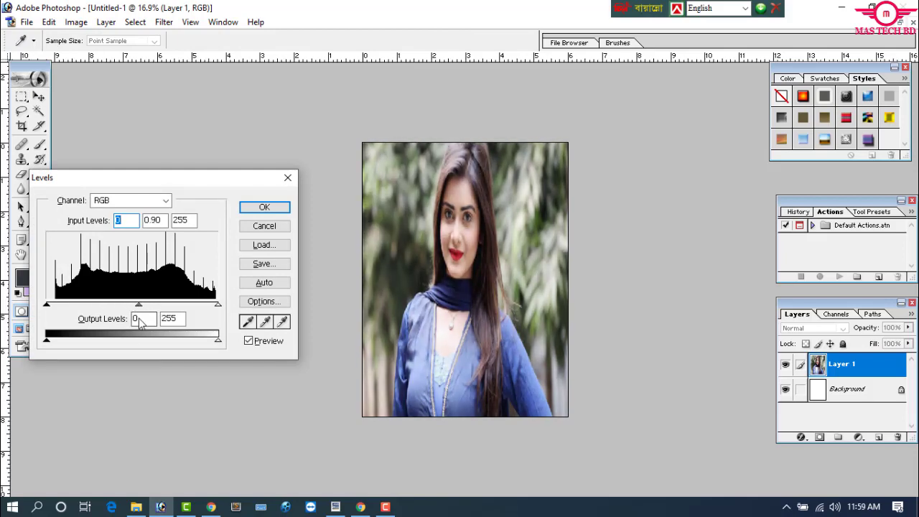
pyautogui.press('Tab')
pyautogui.press('Return')
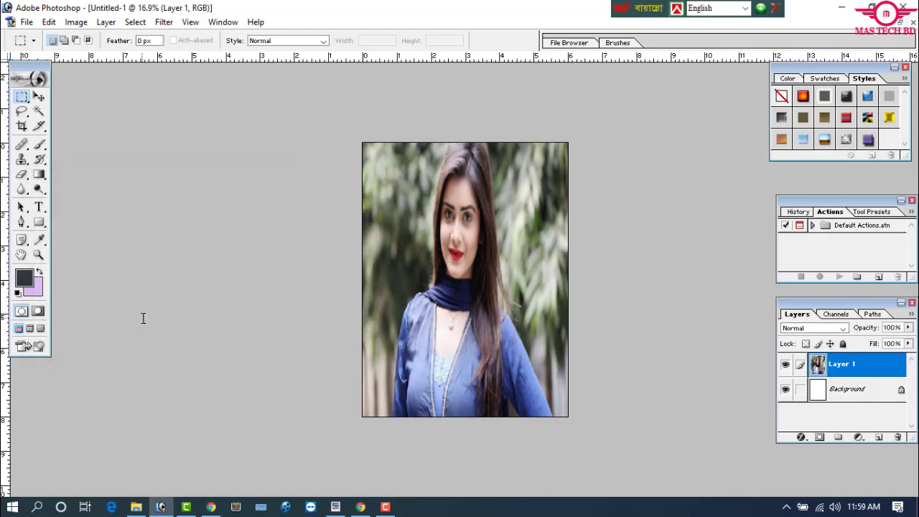
# Make the Background Layer 0, add 8 × 11 inches of relative canvas, and zoom to fit
pyautogui.doubleClick(832, 390)
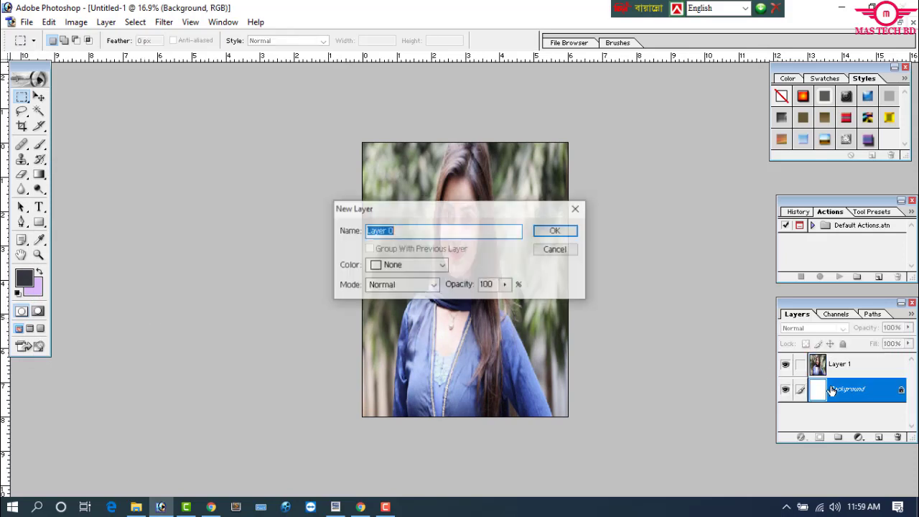
pyautogui.press('Return')
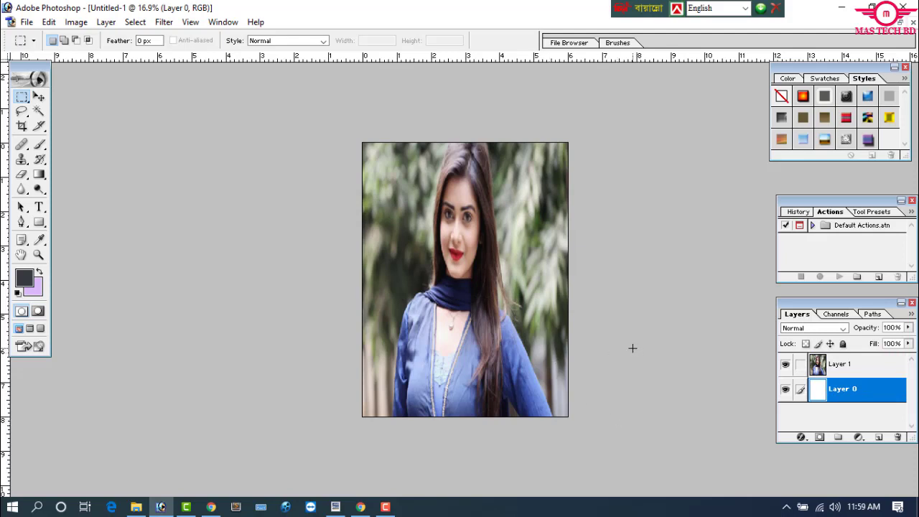
pyautogui.click(76, 22)
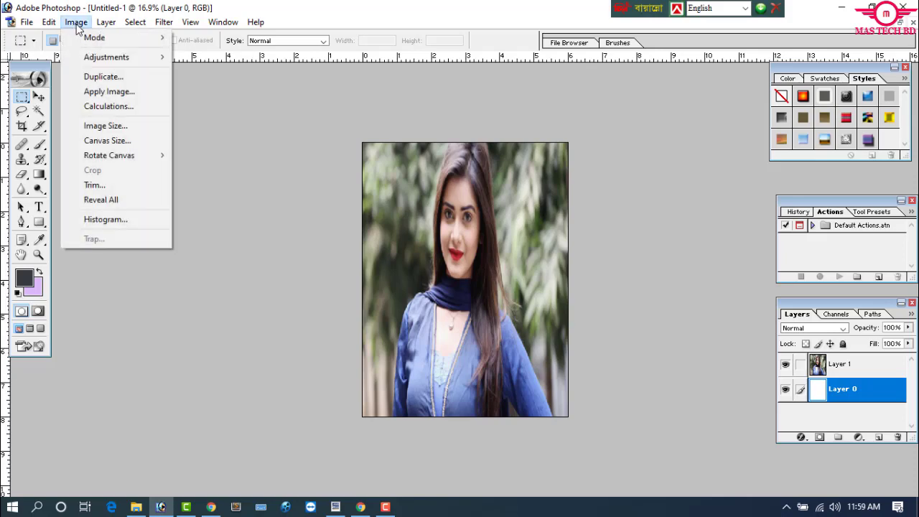
pyautogui.click(101, 140)
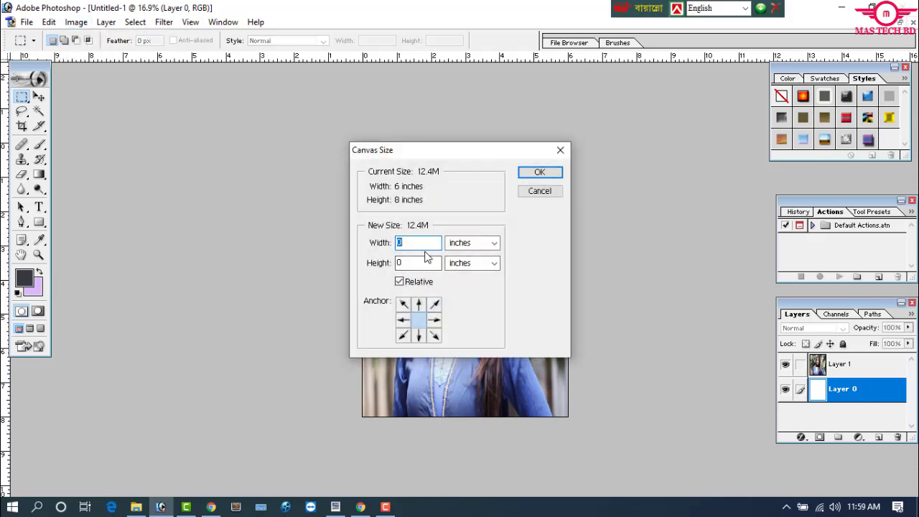
pyautogui.write('8')
pyautogui.press('Tab')
pyautogui.press('Tab')
pyautogui.write('11')
pyautogui.press('Return')
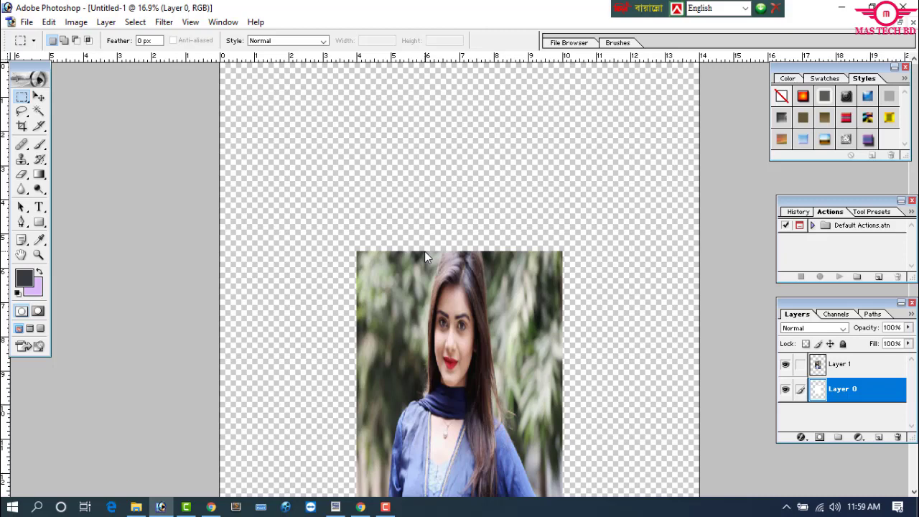
pyautogui.hotkey('ctrl', '0')
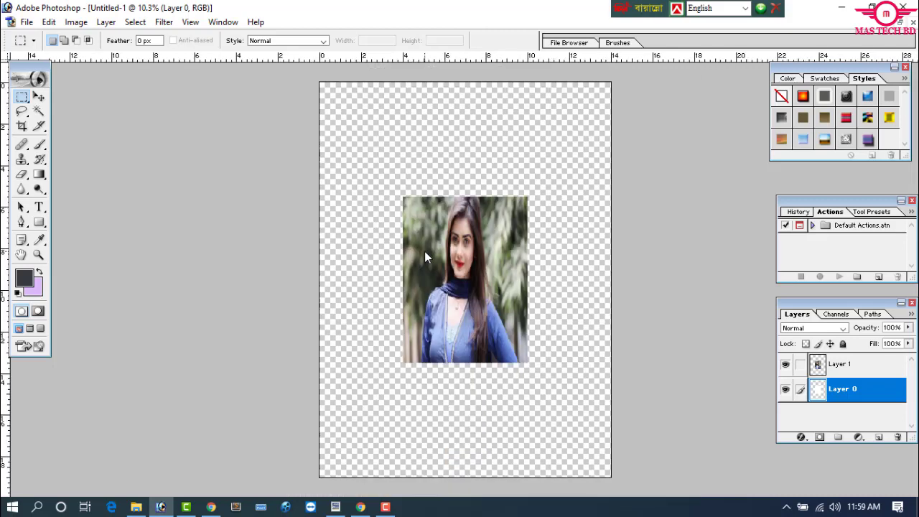
pyautogui.click(39, 97)
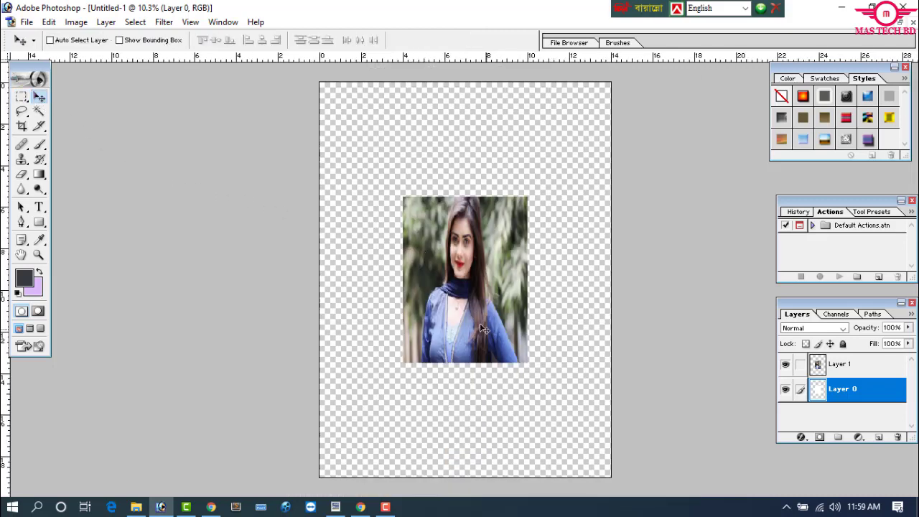
# Delete white Layer 0, place the portrait top-left with an Alt-dragged copy to its right
pyautogui.moveTo(482, 329); pyautogui.dragTo(448, 290)
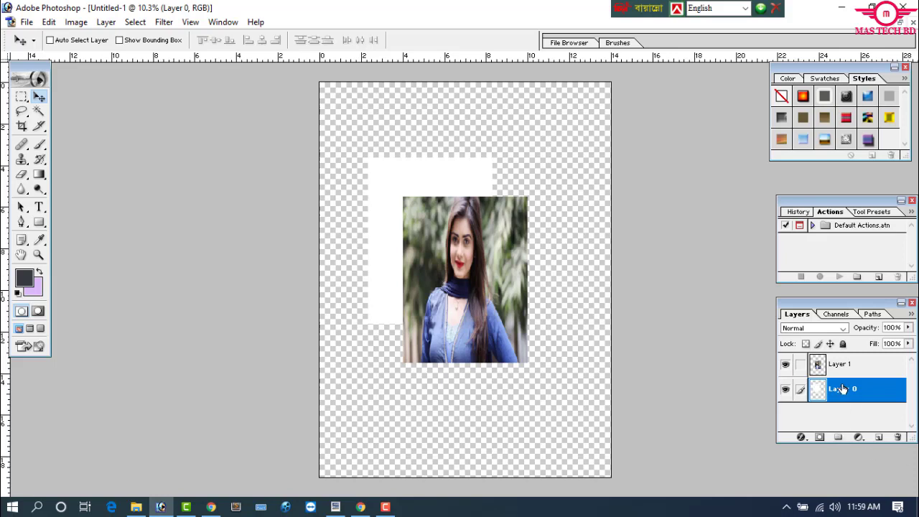
pyautogui.moveTo(842, 388); pyautogui.dragTo(902, 437)
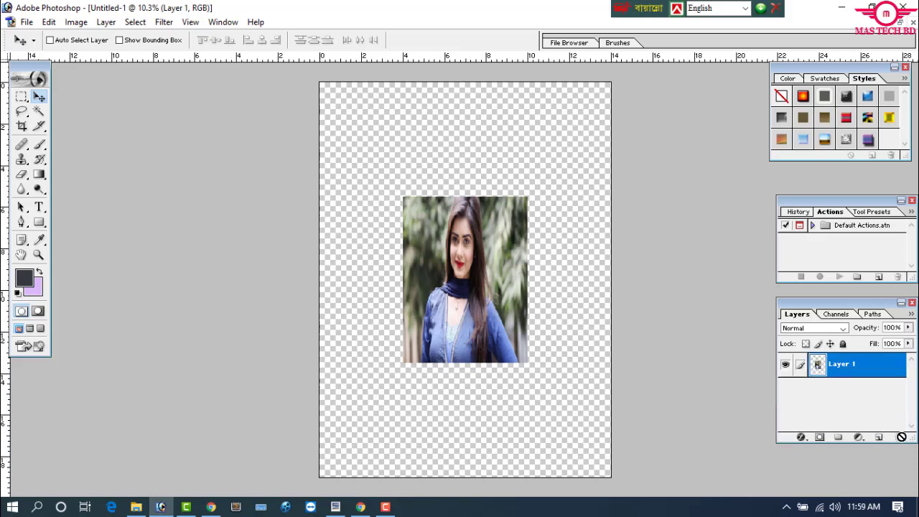
pyautogui.moveTo(480, 286)
pyautogui.mouseDown()
pyautogui.moveTo(406, 172)
pyautogui.moveTo(404, 190)
pyautogui.mouseUp()
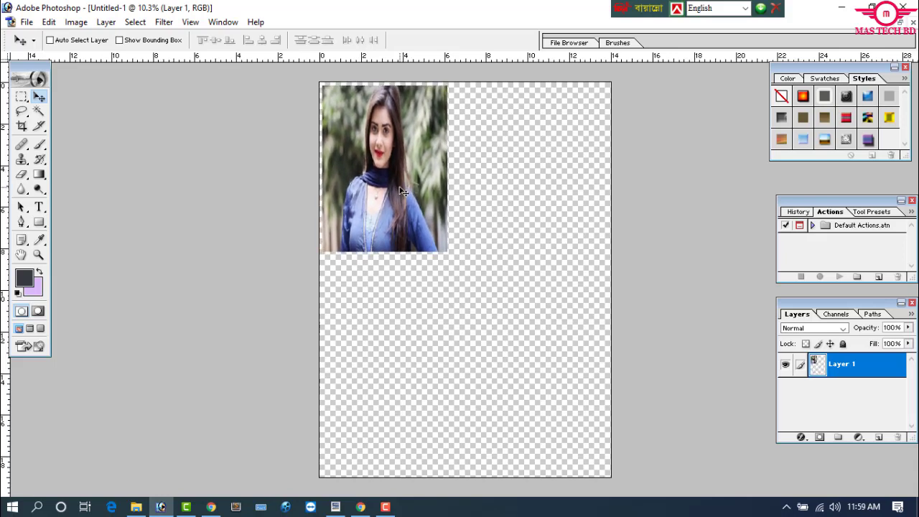
pyautogui.moveTo(403, 190)
pyautogui.keyDown('alt'); pyautogui.mouseDown()
pyautogui.moveTo(532, 185)
pyautogui.moveTo(510, 234)
pyautogui.mouseUp(); pyautogui.keyUp('alt')
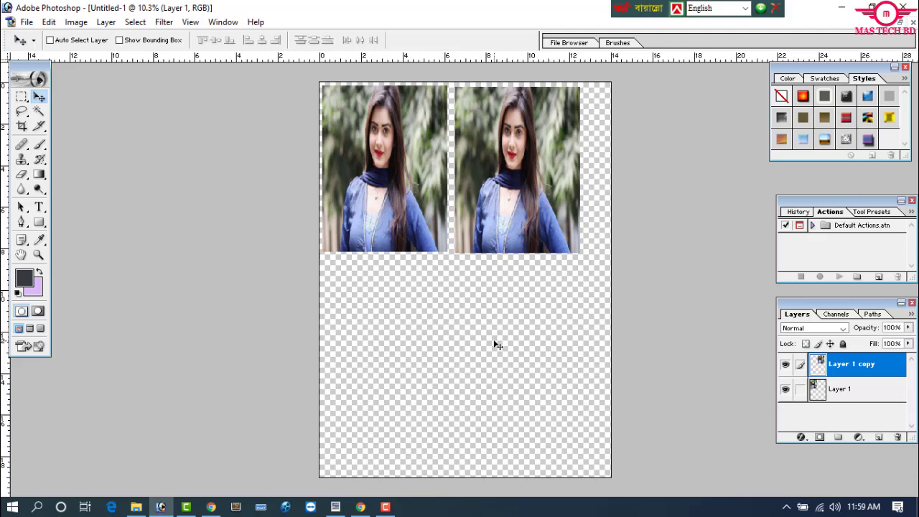
pyautogui.hotkey('ctrl', 'Tab')
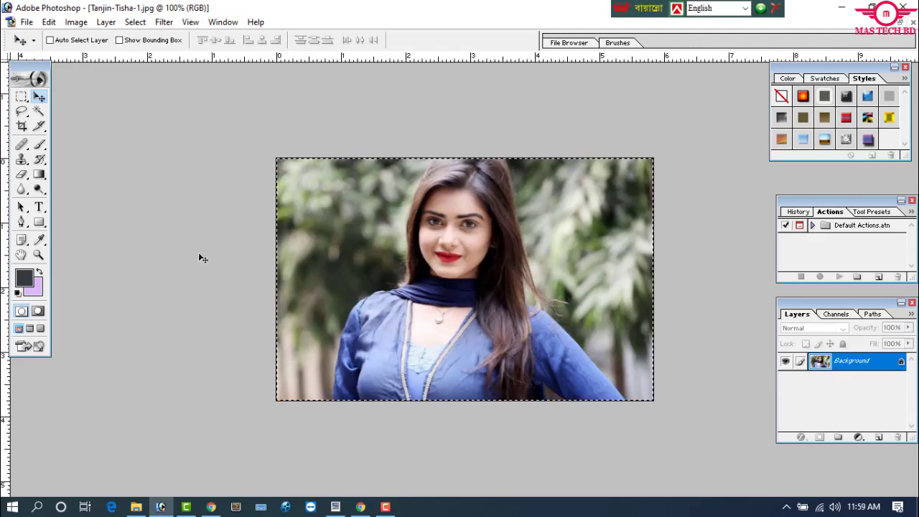
# Reselect the entire Tanjin-Tisha-1.jpg image with a fresh select-all
pyautogui.click(22, 97)
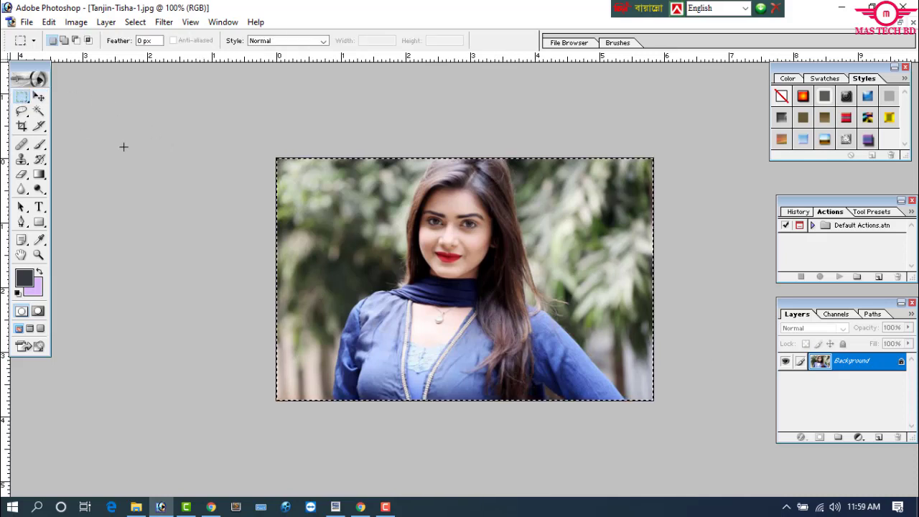
pyautogui.hotkey('ctrl', 'd')
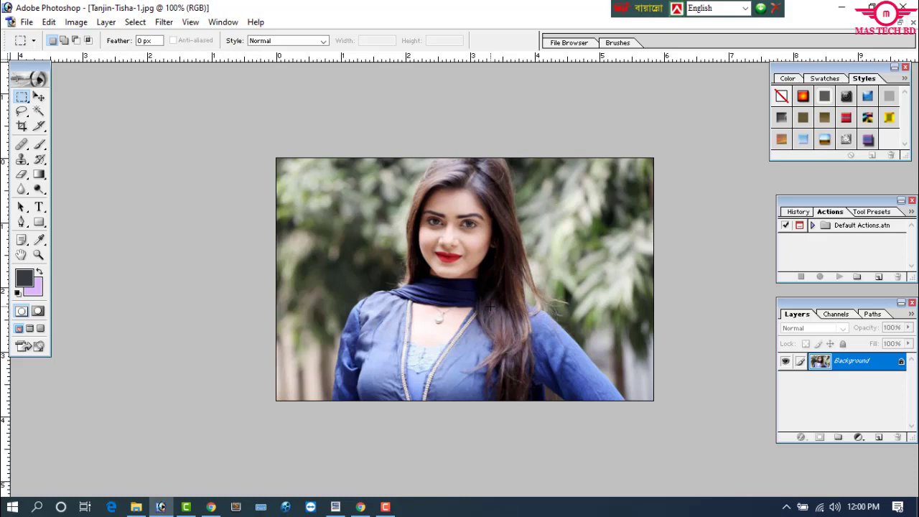
pyautogui.hotkey('ctrl', 'a')
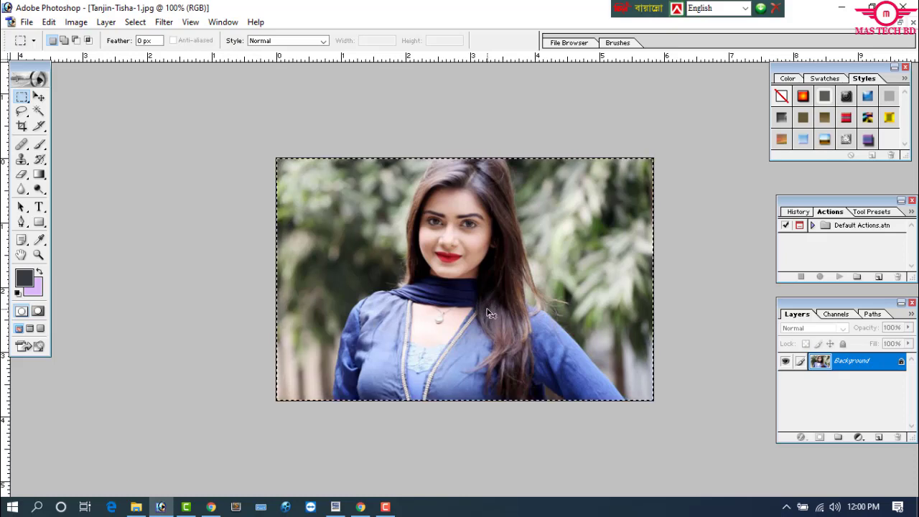
# Create Untitled-2 at 7 in wide, 9 in high and 300 pixels/inch
pyautogui.hotkey('ctrl', 'n')
pyautogui.click(583, 222)
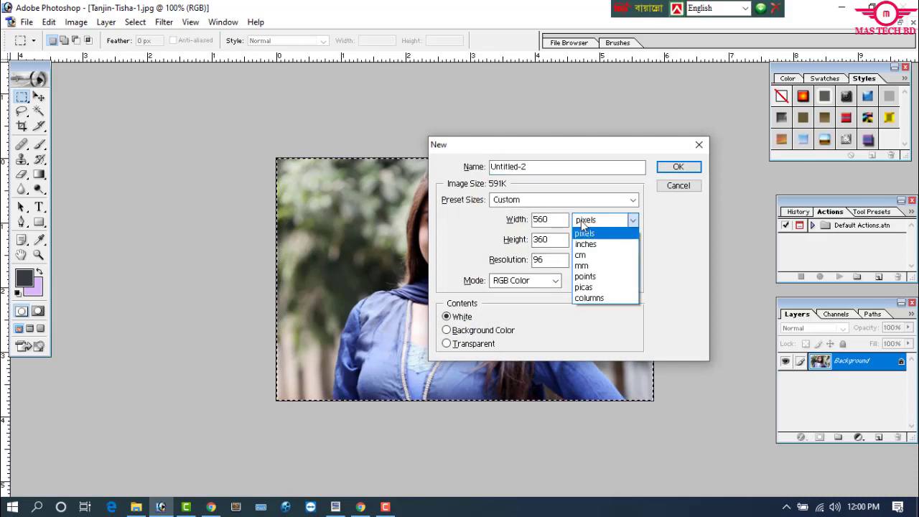
pyautogui.click(584, 246)
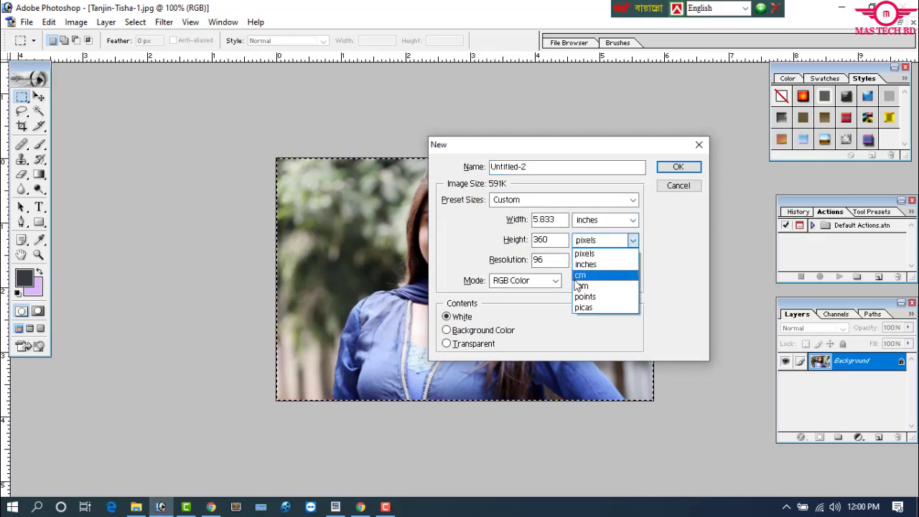
pyautogui.click(585, 264)
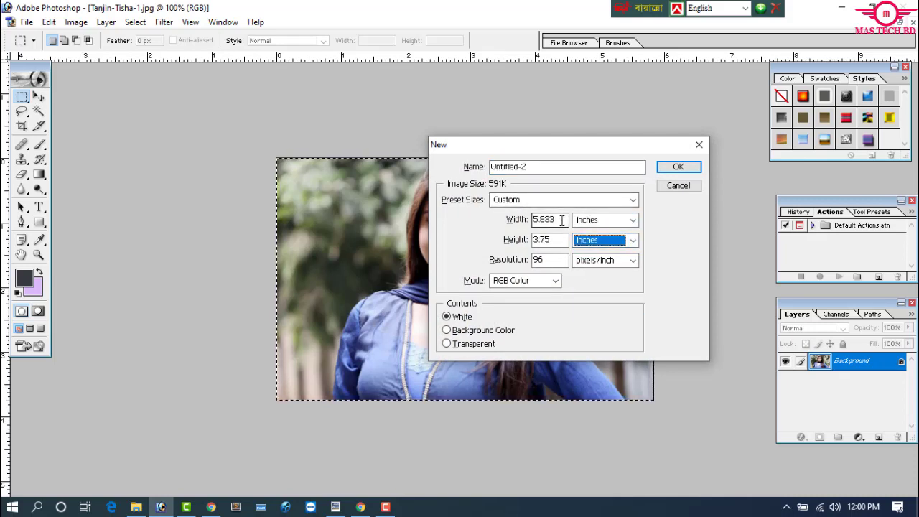
pyautogui.doubleClick(548, 220)
pyautogui.write('7')
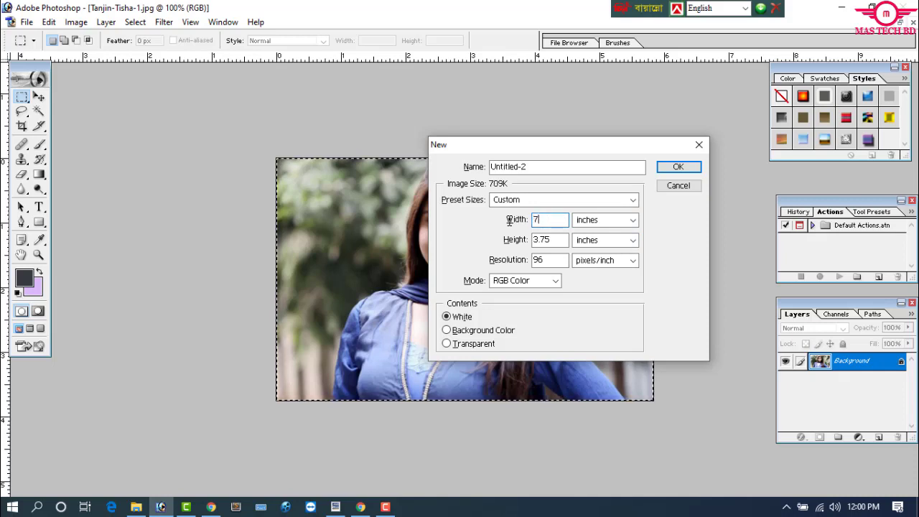
pyautogui.press('Tab')
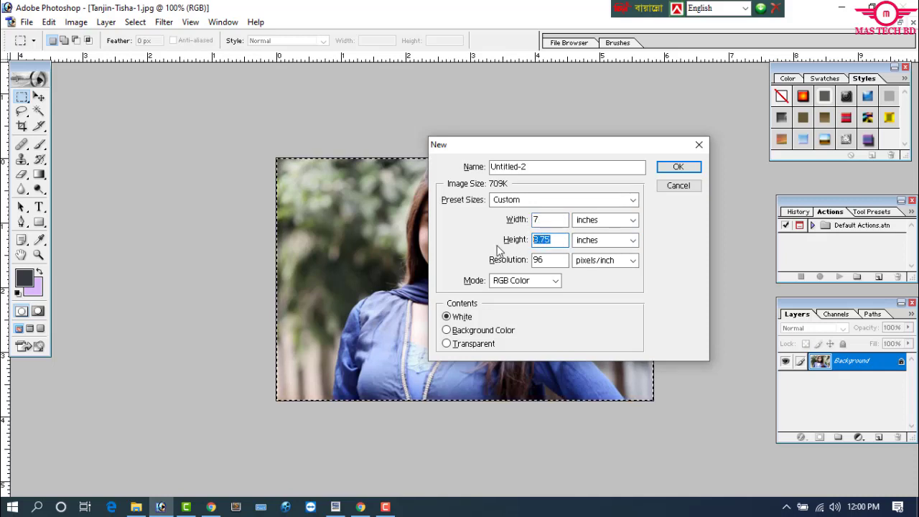
pyautogui.write('9')
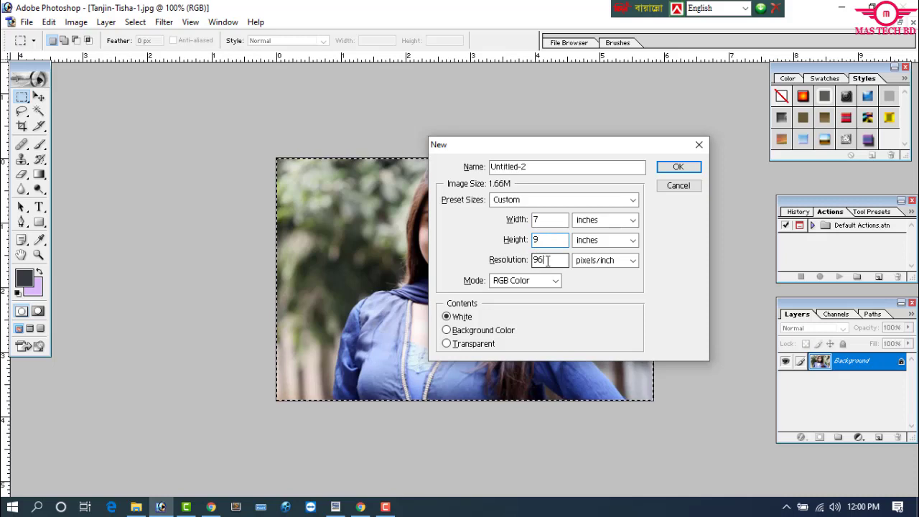
pyautogui.doubleClick(544, 262)
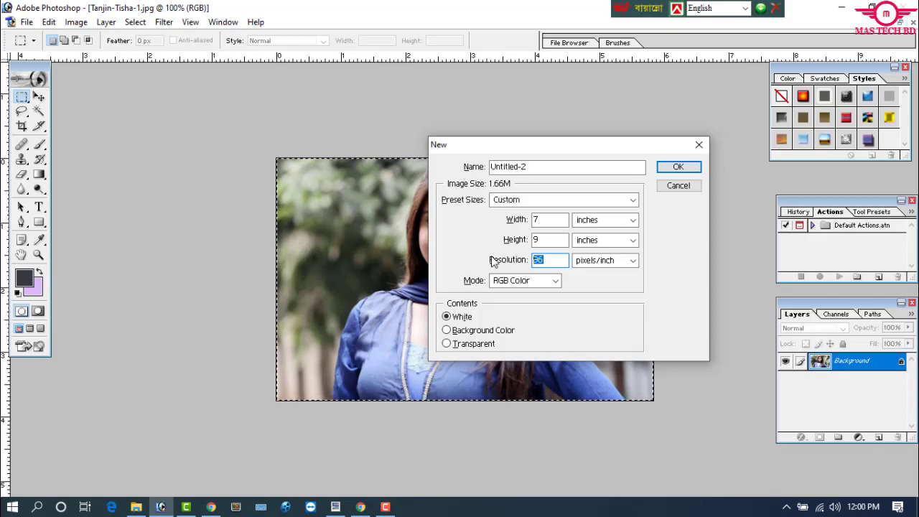
pyautogui.write('300')
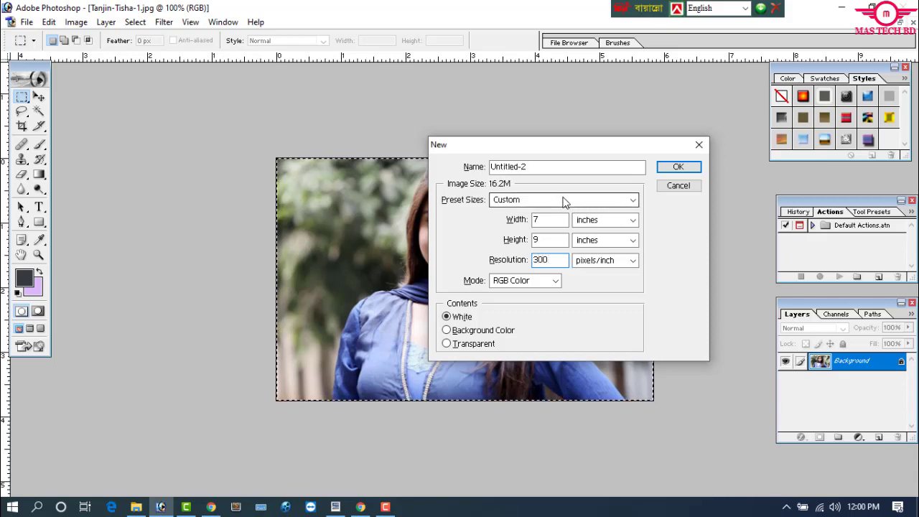
pyautogui.press('Return')
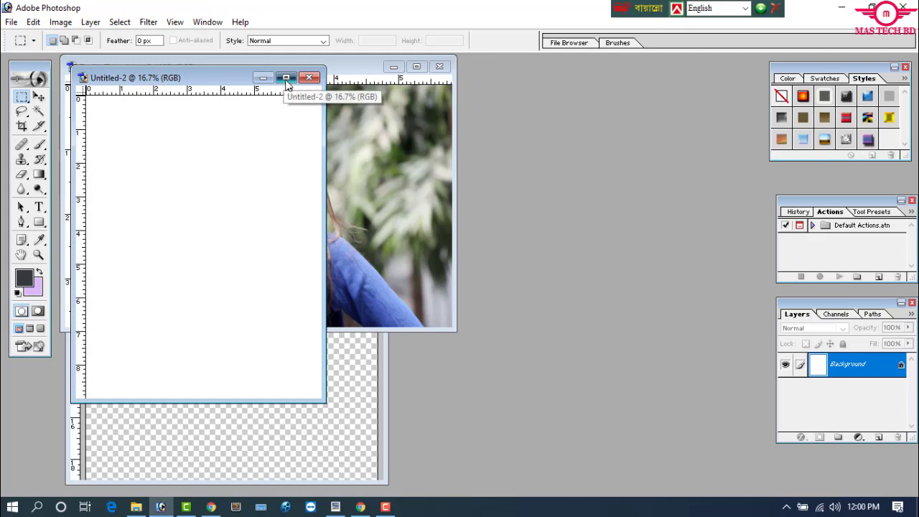
# Paste the portrait into maximized Untitled-2 and free-transform it to fill the 7 × 9 inch canvas
pyautogui.click(286, 77)
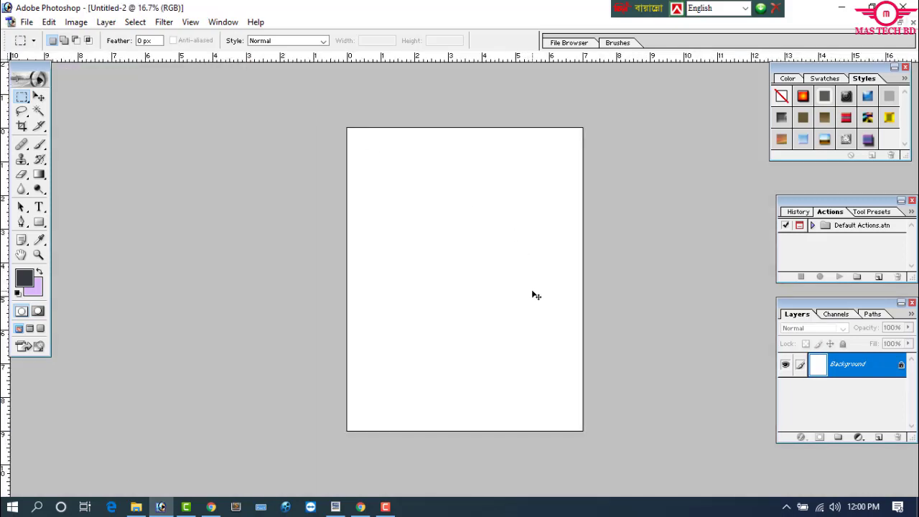
pyautogui.hotkey('ctrl', 'v')
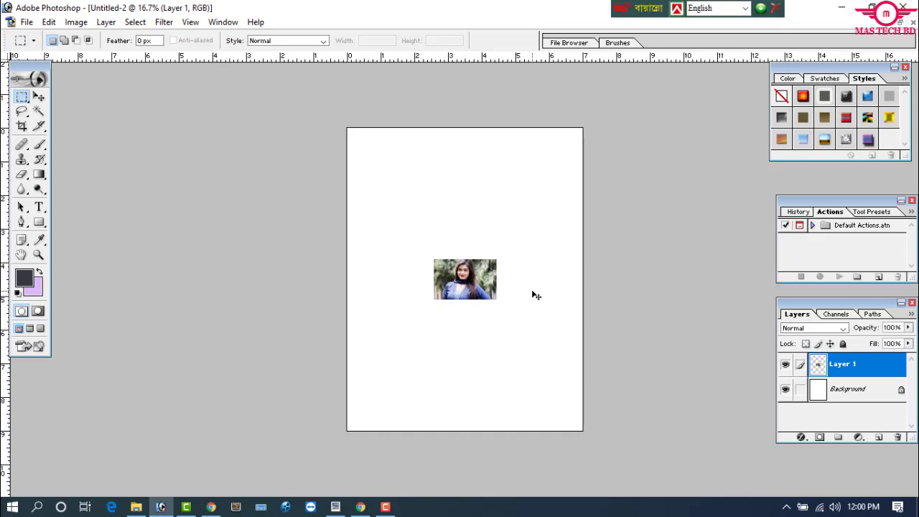
pyautogui.hotkey('ctrl', 't')
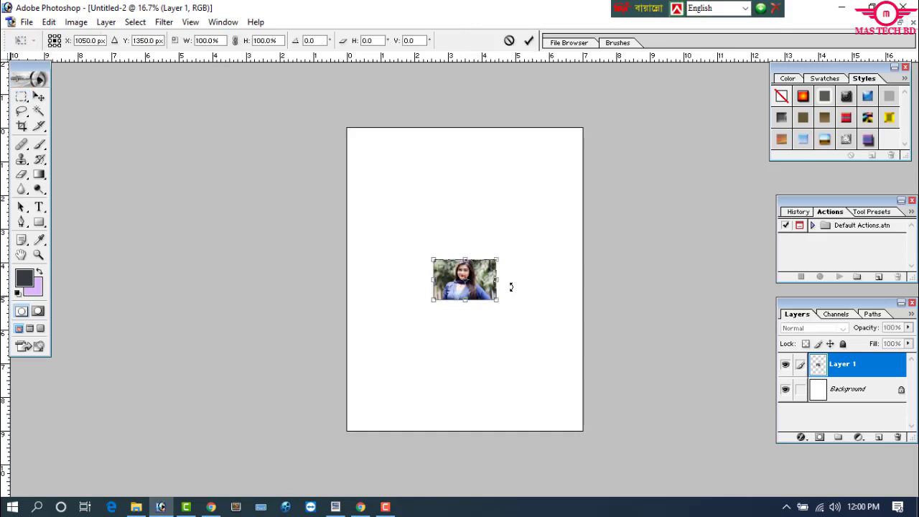
pyautogui.moveTo(433, 260); pyautogui.dragTo(349, 129)
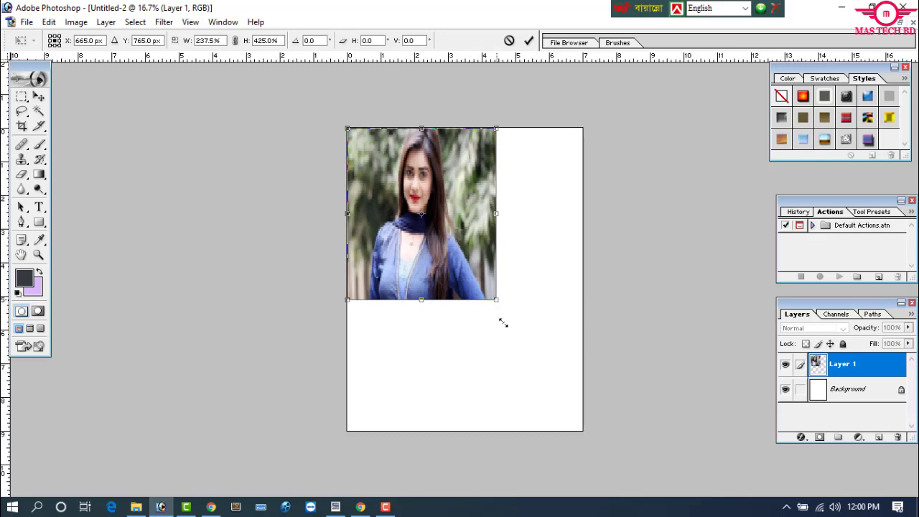
pyautogui.moveTo(497, 299); pyautogui.dragTo(579, 429)
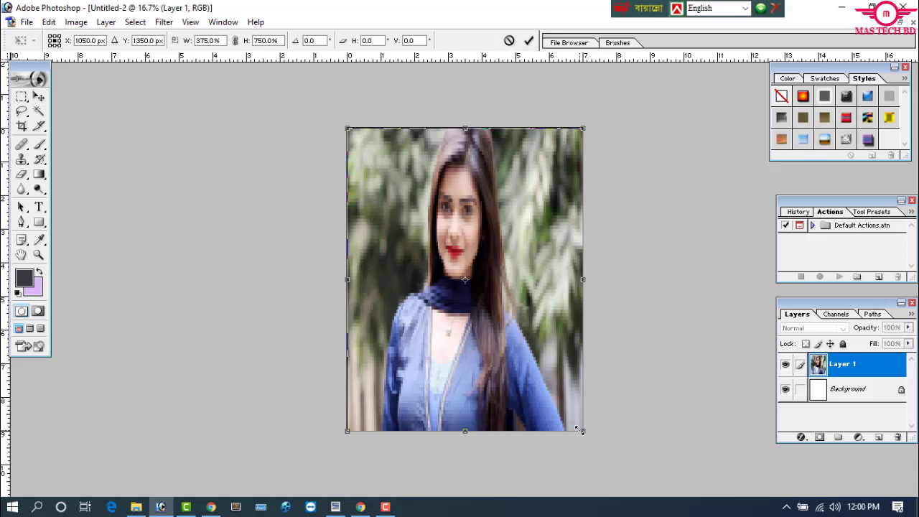
pyautogui.press('Return')
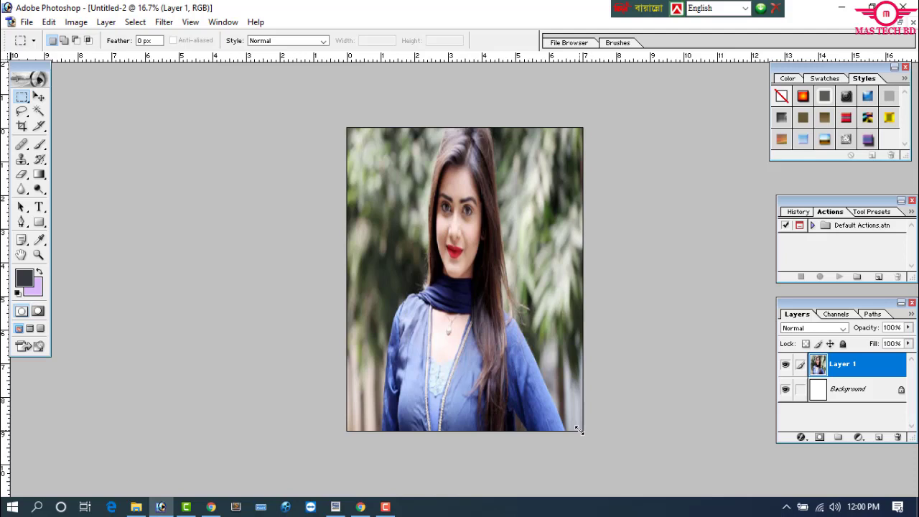
pyautogui.hotkey('alt', 'i')
# Accept default Brightness/Contrast, then apply Levels with the midtone at 0.76
pyautogui.press('a')
pyautogui.press('c')
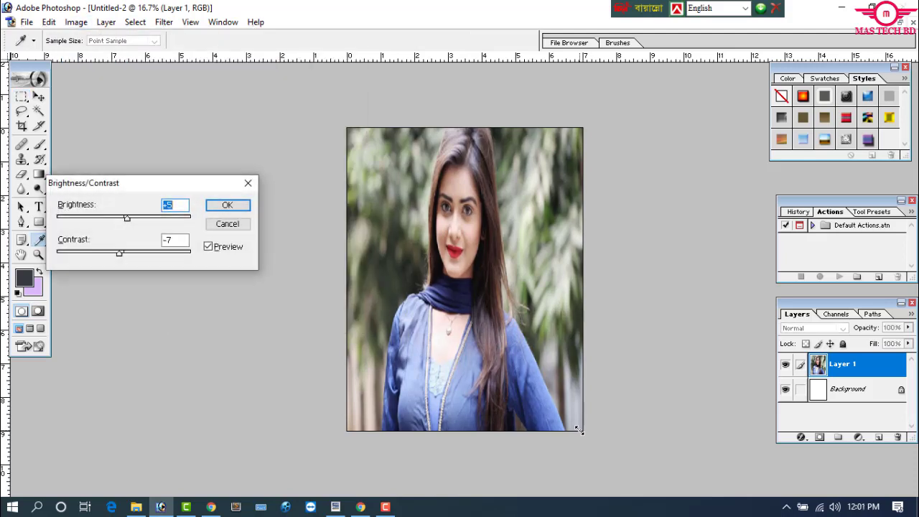
pyautogui.press('Return')
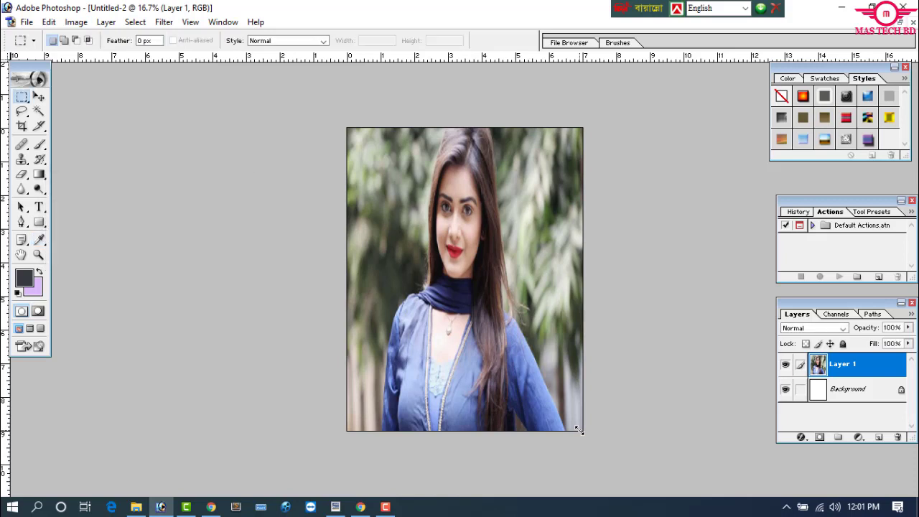
pyautogui.hotkey('ctrl', 'l')
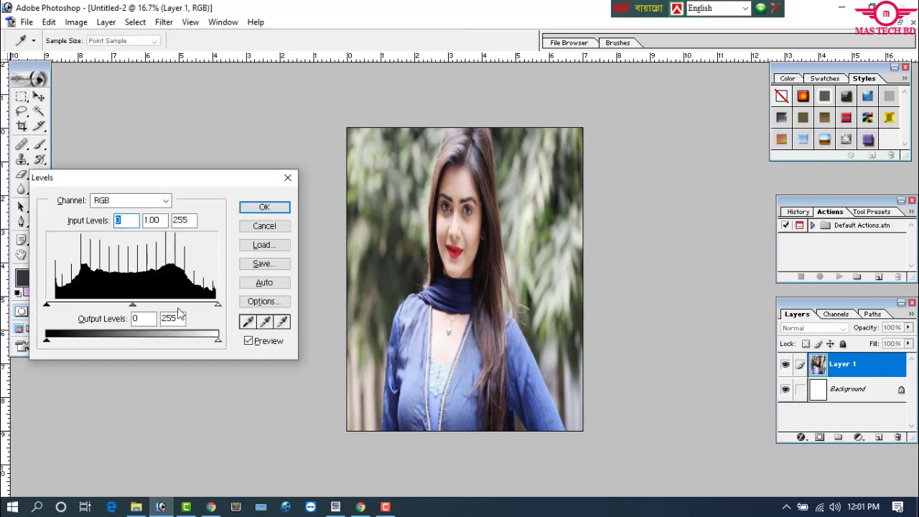
pyautogui.moveTo(133, 306); pyautogui.dragTo(148, 305)
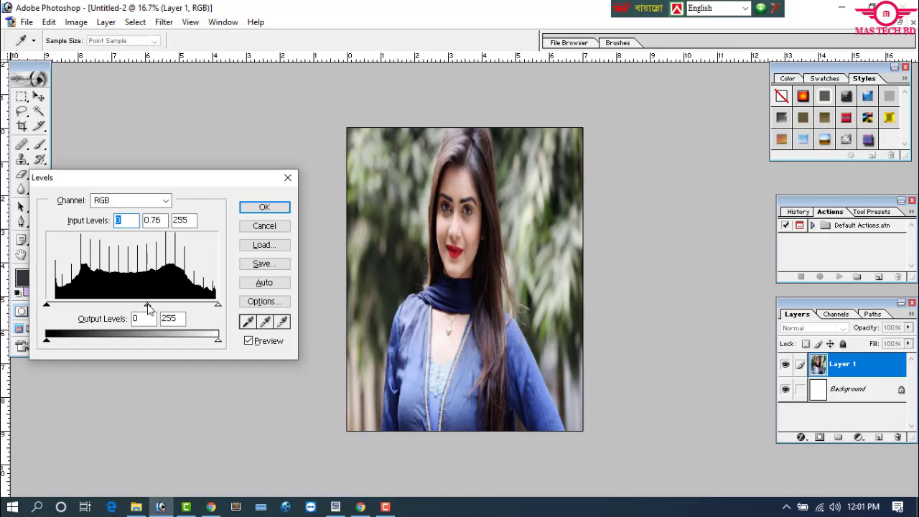
pyautogui.press('Return')
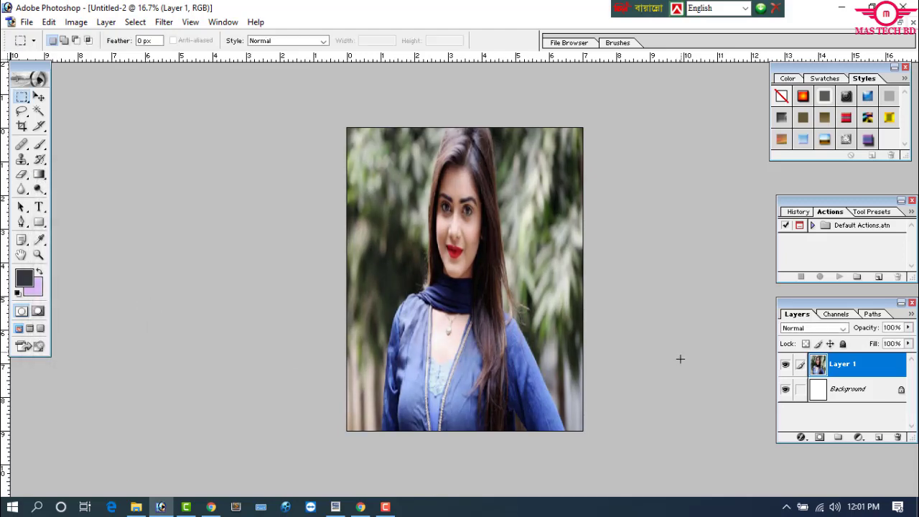
# Convert the Background to Layer 0 and make Layer 1 active again
pyautogui.doubleClick(852, 395)
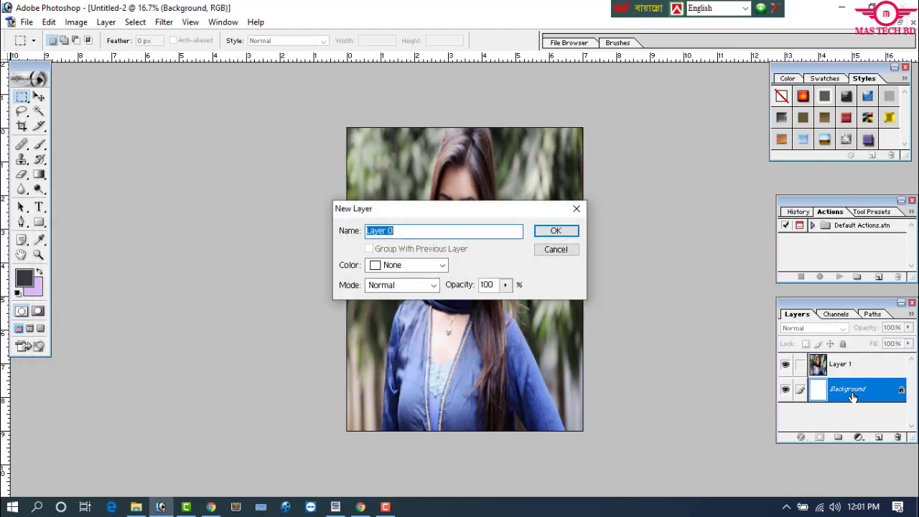
pyautogui.press('Return')
pyautogui.click(833, 367)
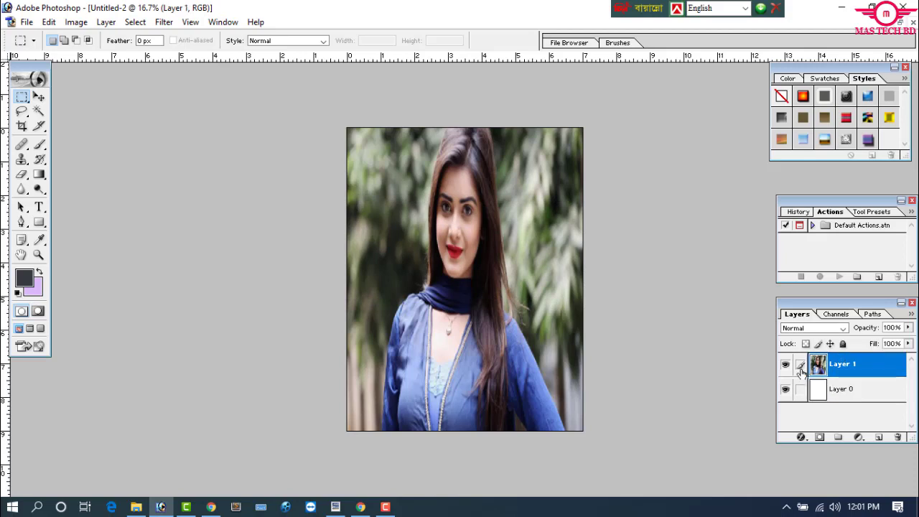
# Paste a third portrait copy into Untitled-1 and move it to the bottom-left slot
pyautogui.hotkey('ctrl', 'a')
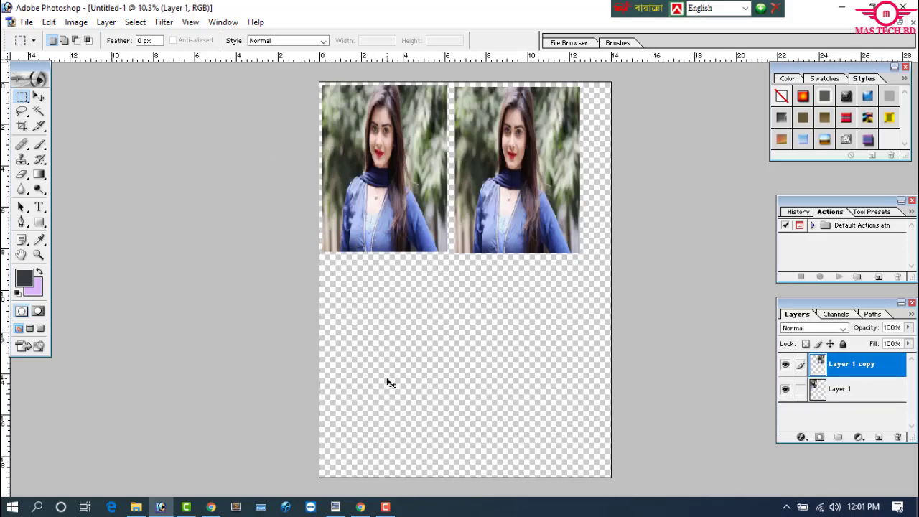
pyautogui.hotkey('ctrl', 'v')
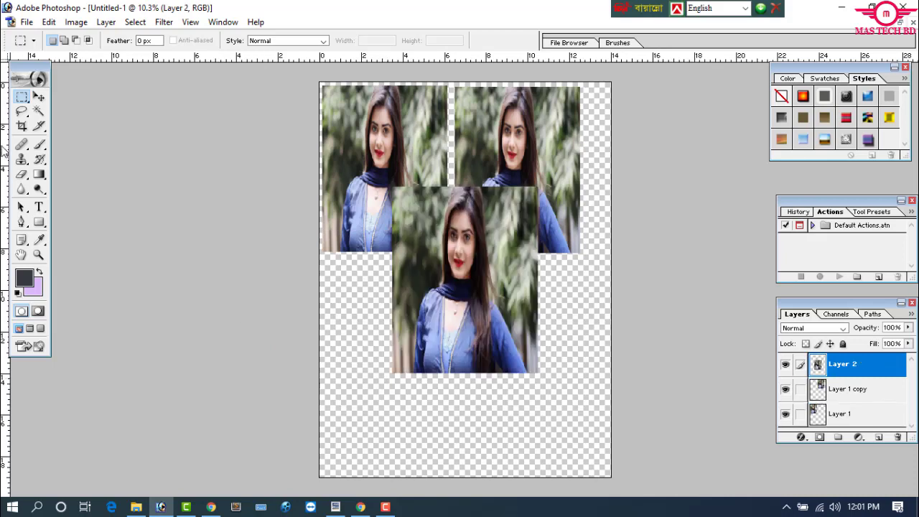
pyautogui.click(40, 97)
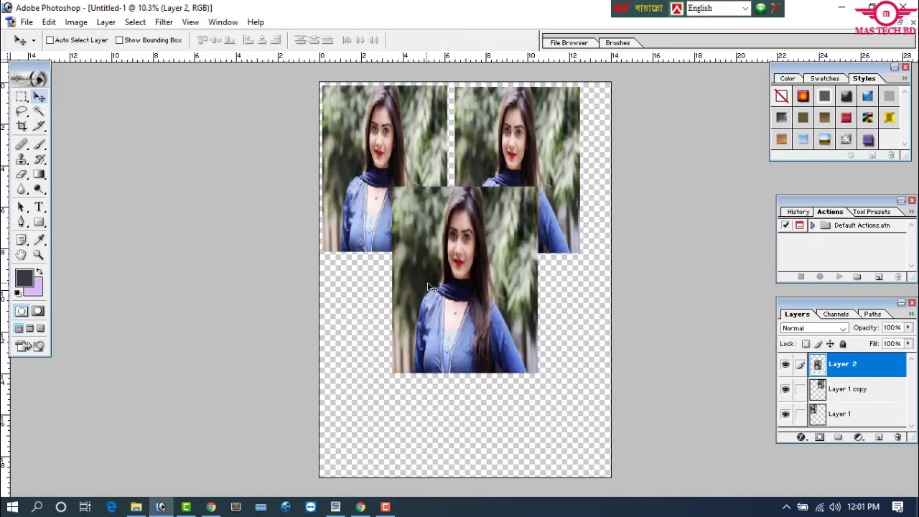
pyautogui.moveTo(425, 289); pyautogui.dragTo(360, 358)
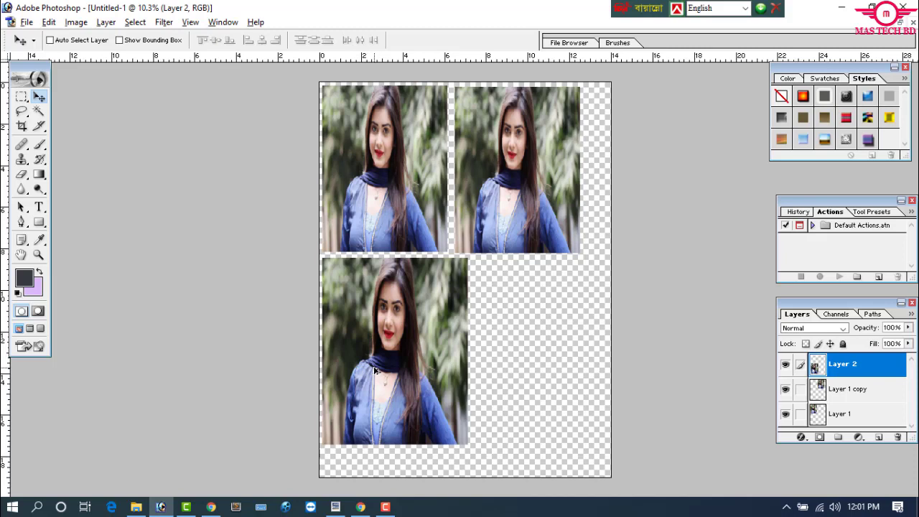
# Alt-drag a fourth copy into the bottom-right slot, then bring up the Print dialog
pyautogui.moveTo(373, 371); pyautogui.dragTo(526, 374)
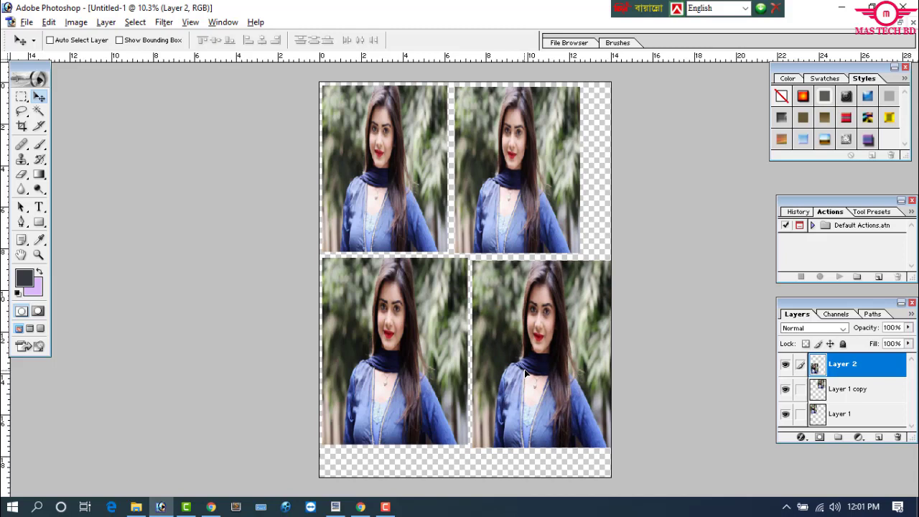
pyautogui.moveTo(525, 374); pyautogui.dragTo(529, 366)
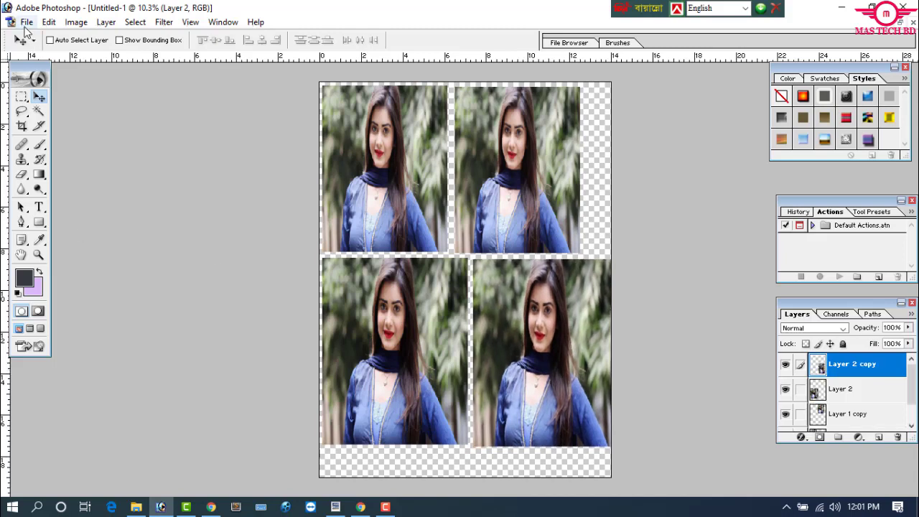
pyautogui.click(22, 96)
pyautogui.hotkey('ctrl', 'j')
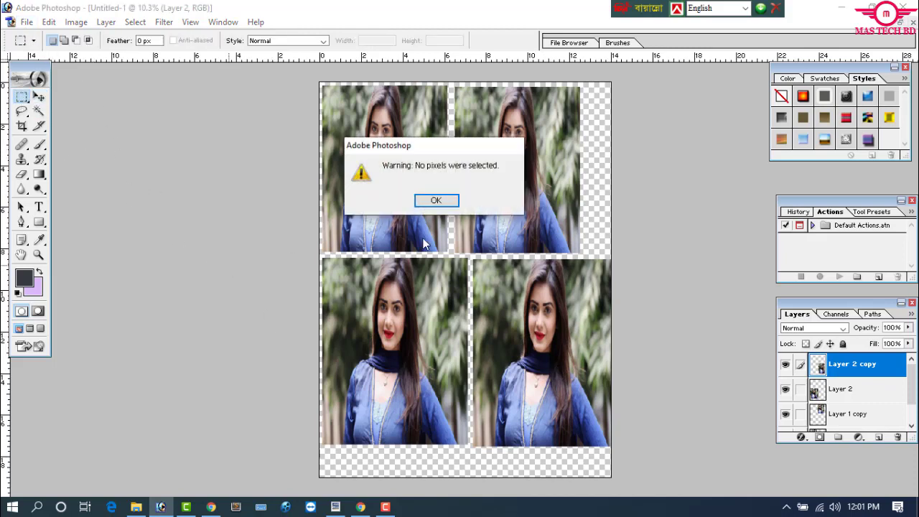
pyautogui.click(437, 201)
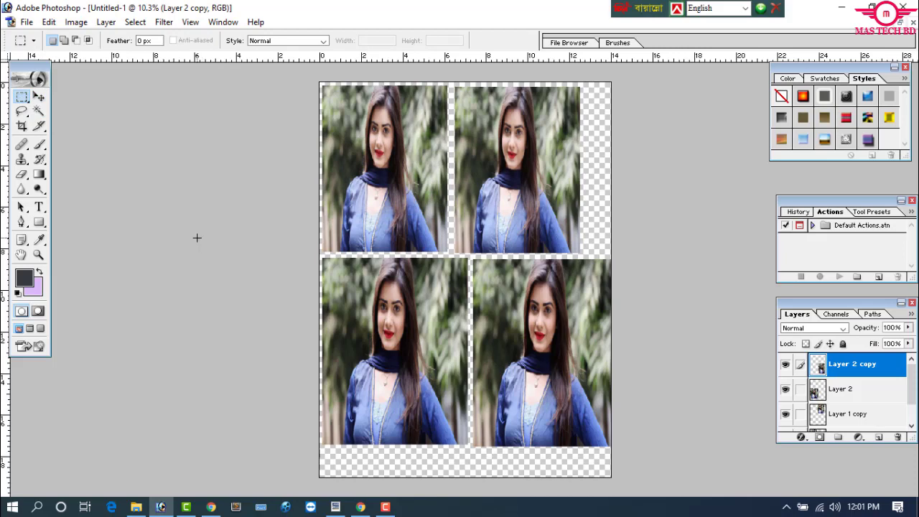
pyautogui.hotkey('ctrl', 'p')
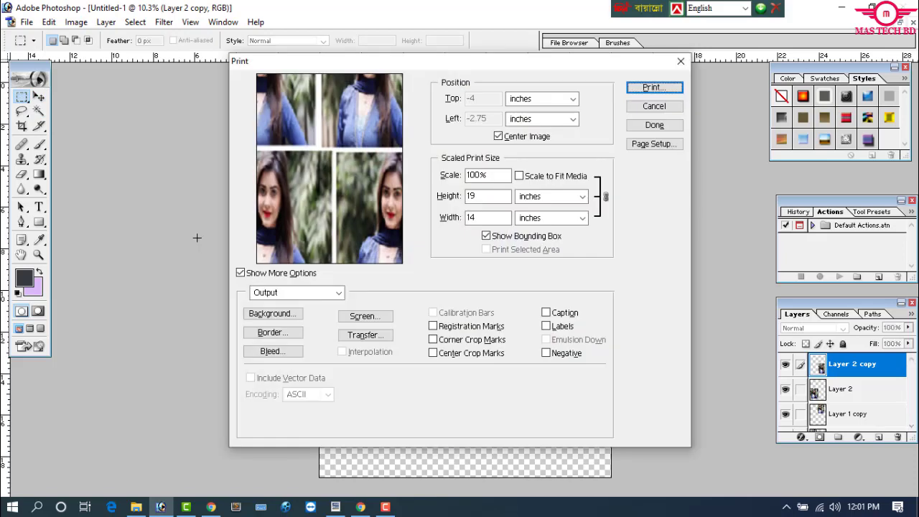
# Set the top and left print offsets to 0, re-centre the image, and enable Scale to Fit Media
pyautogui.click(499, 137)
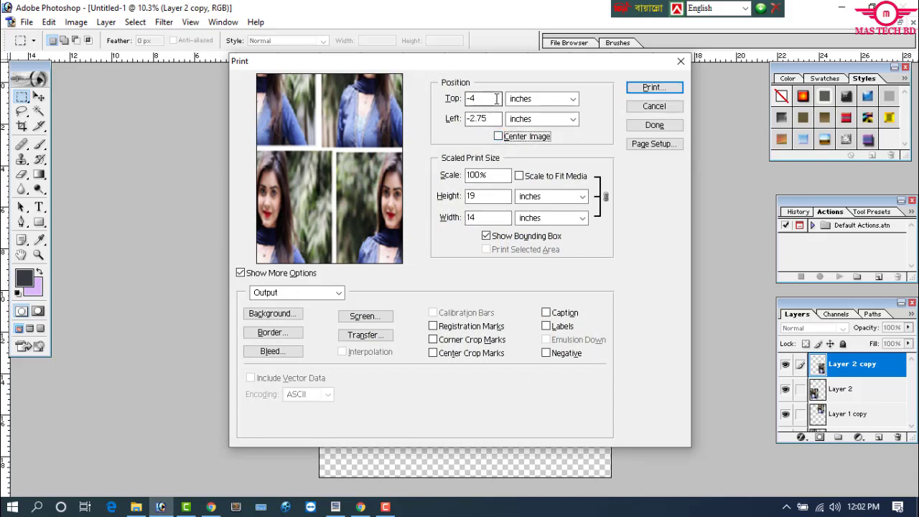
pyautogui.click(496, 98)
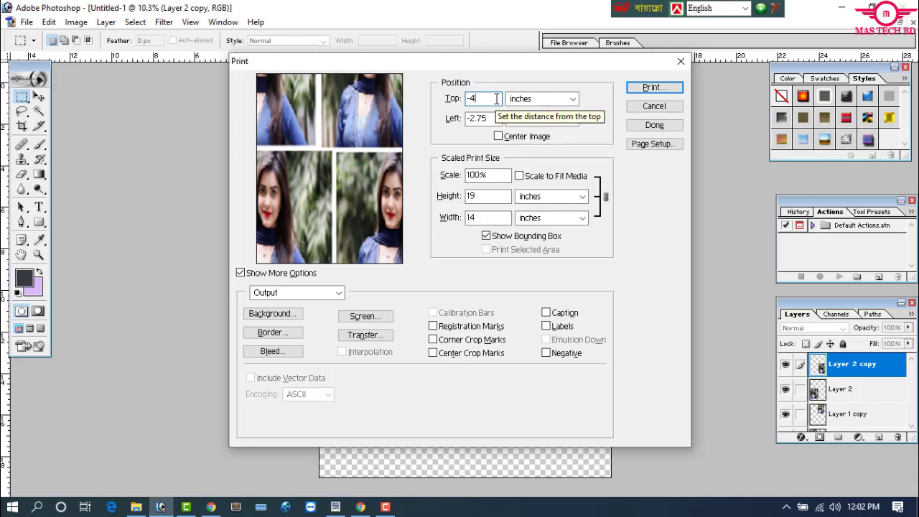
pyautogui.moveTo(496, 99); pyautogui.dragTo(446, 99)
pyautogui.write('0')
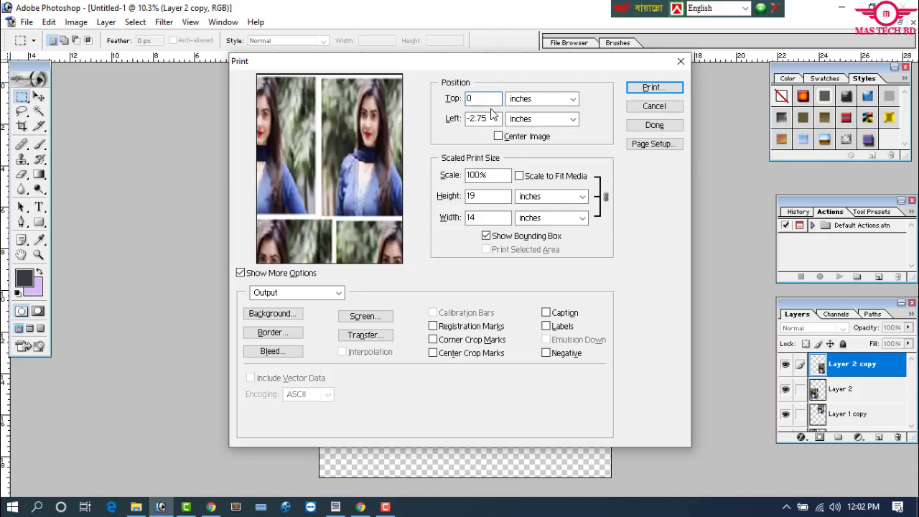
pyautogui.moveTo(492, 118); pyautogui.dragTo(428, 120)
pyautogui.write('0')
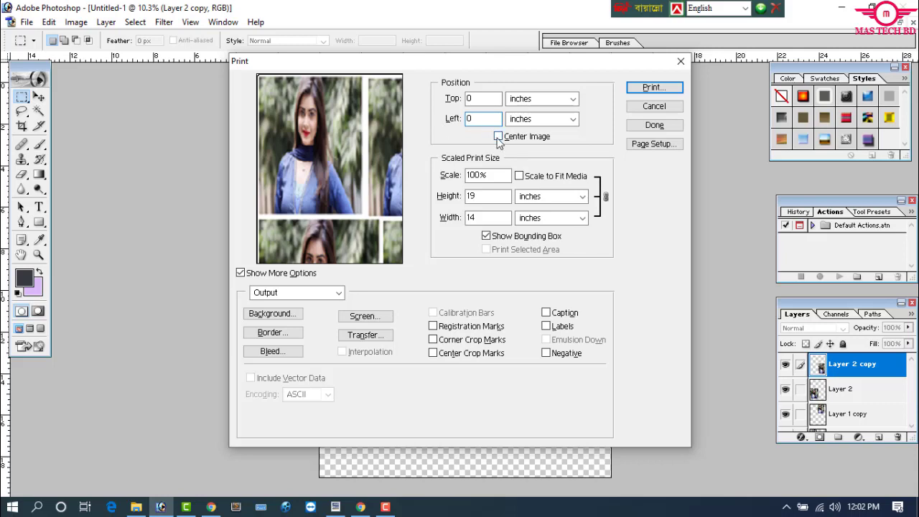
pyautogui.click(498, 137)
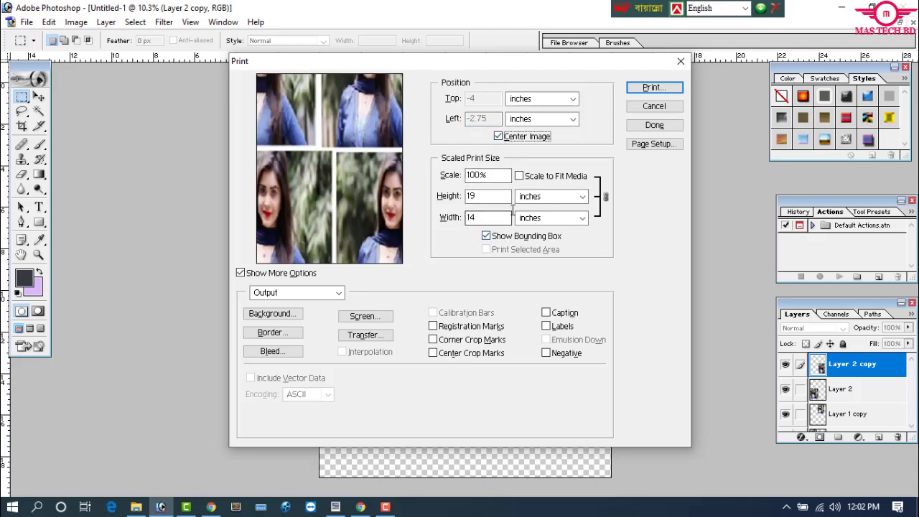
pyautogui.click(523, 178)
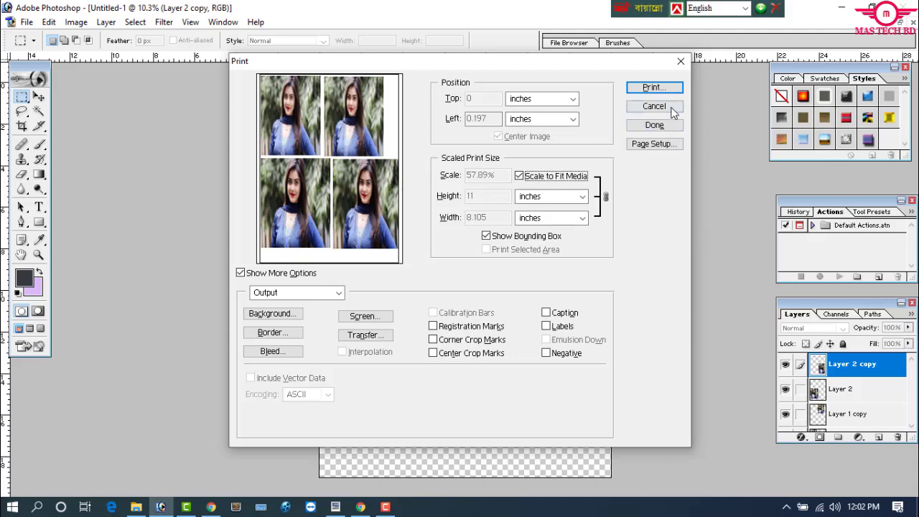
# Switch the page setup to A4 paper and continue to the system Print window
pyautogui.click(655, 145)
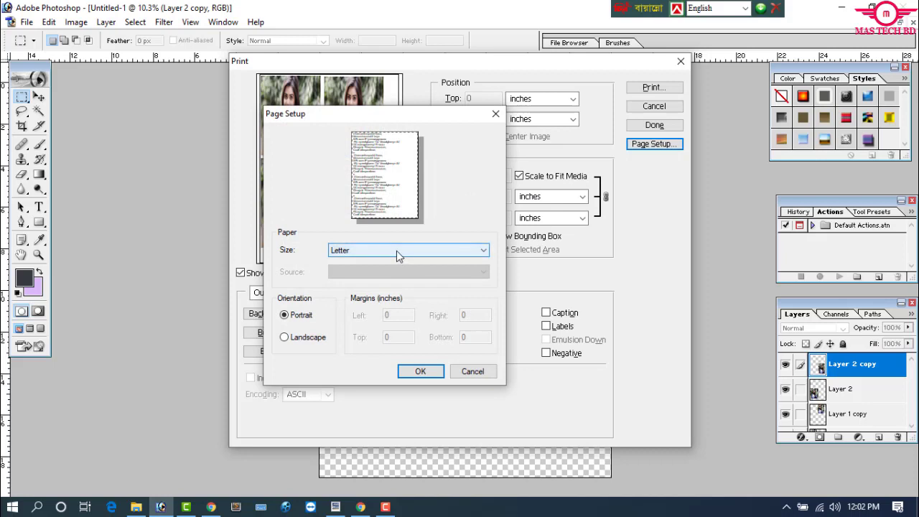
pyautogui.click(397, 250)
pyautogui.click(355, 272)
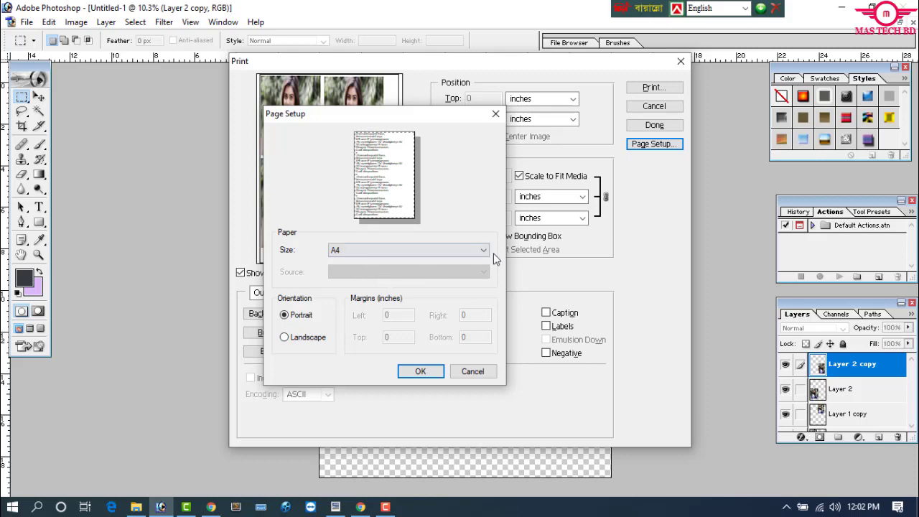
pyautogui.click(421, 371)
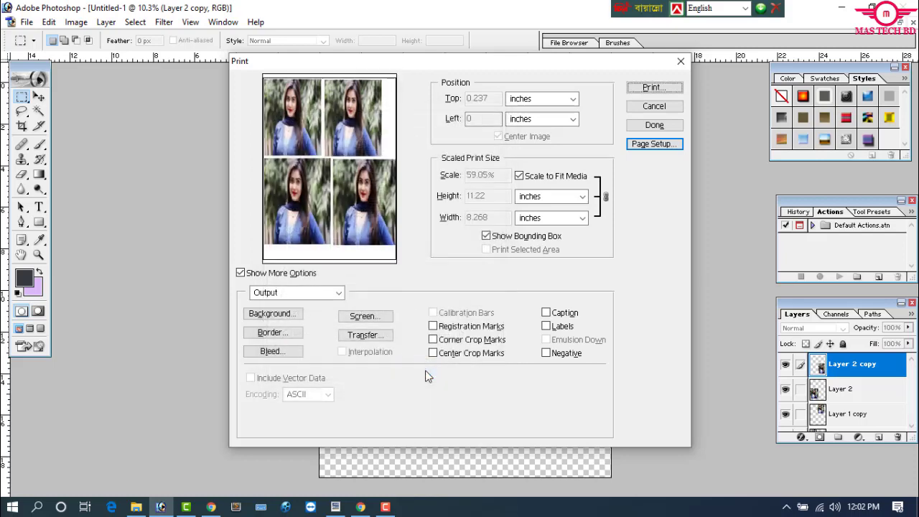
pyautogui.click(653, 88)
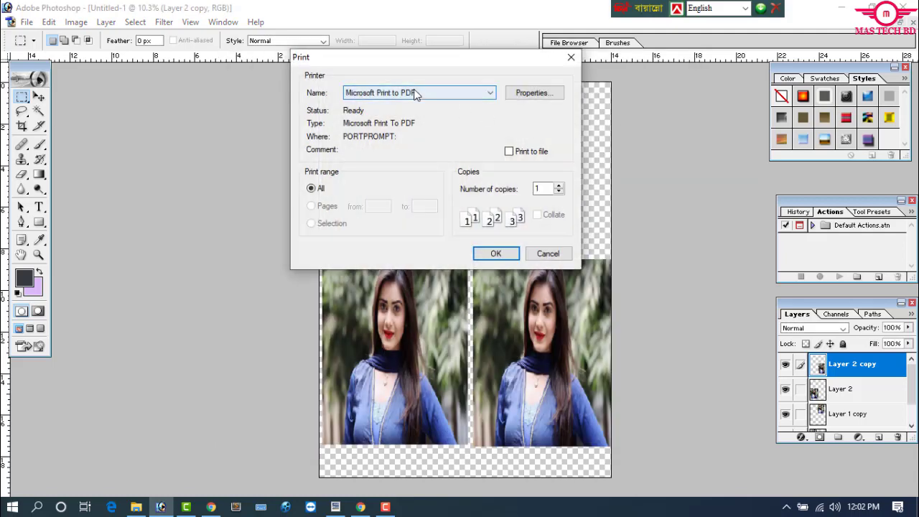
# Print to Microsoft Print to PDF, confirming A4 paper size in the Advanced properties
pyautogui.click(416, 94)
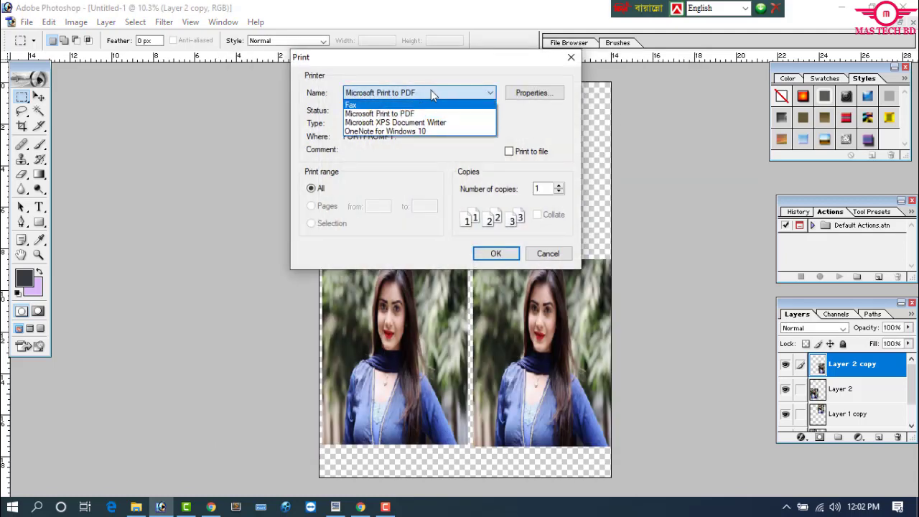
pyautogui.click(427, 114)
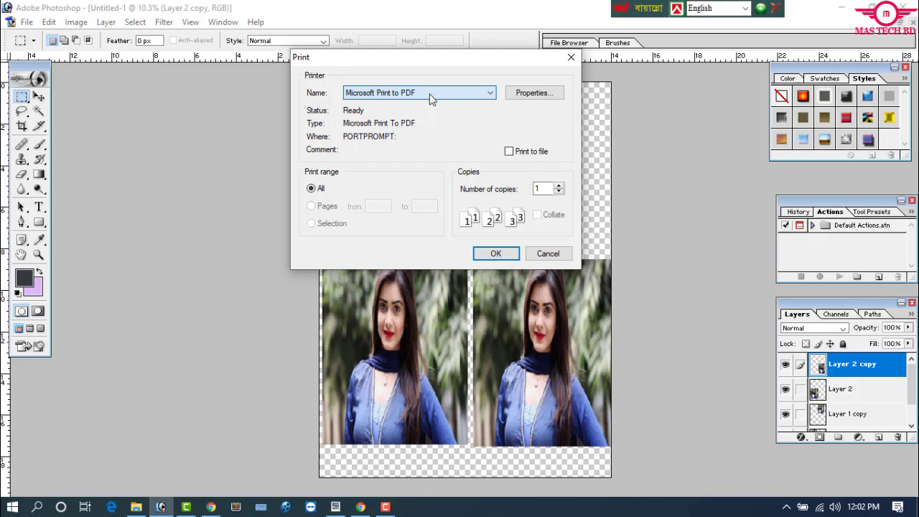
pyautogui.click(540, 97)
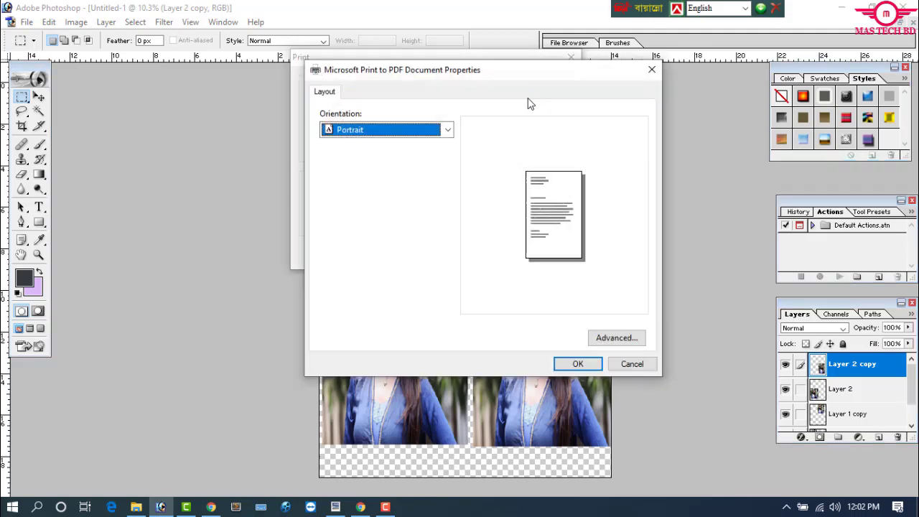
pyautogui.click(608, 339)
pyautogui.click(455, 158)
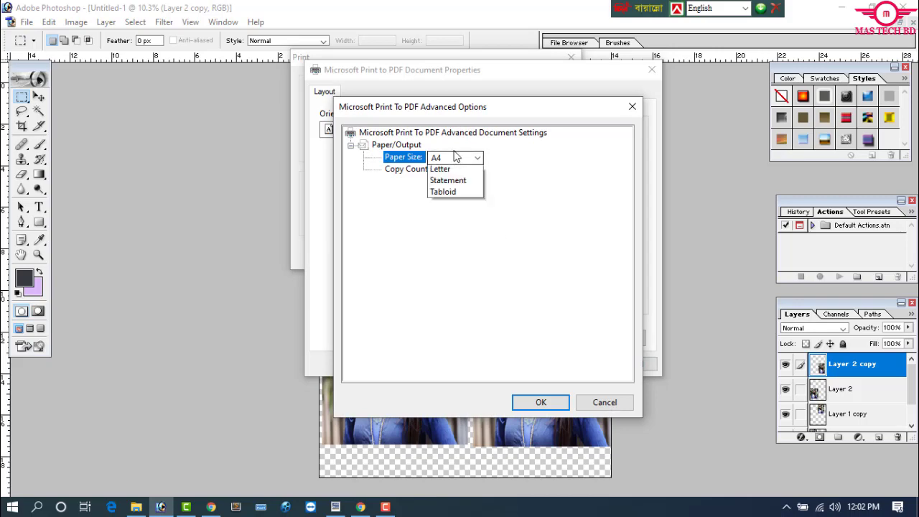
pyautogui.click(459, 177)
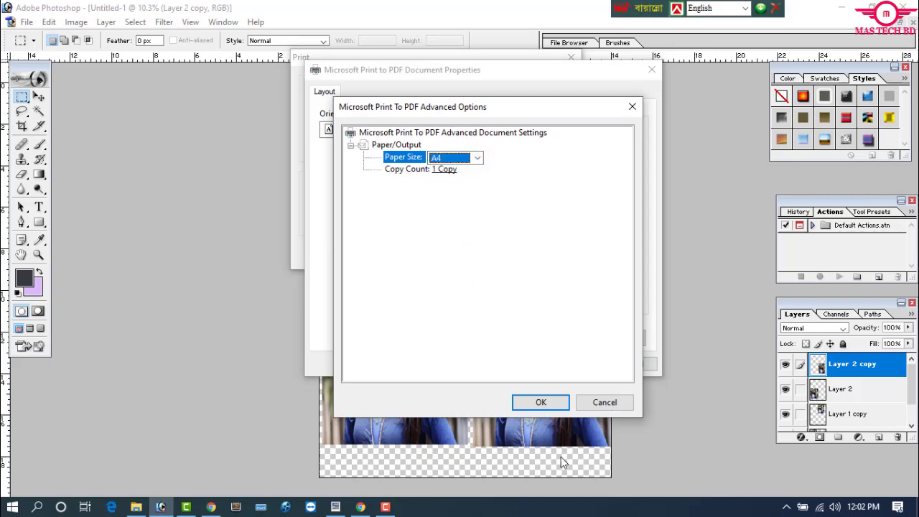
pyautogui.click(543, 405)
pyautogui.click(571, 363)
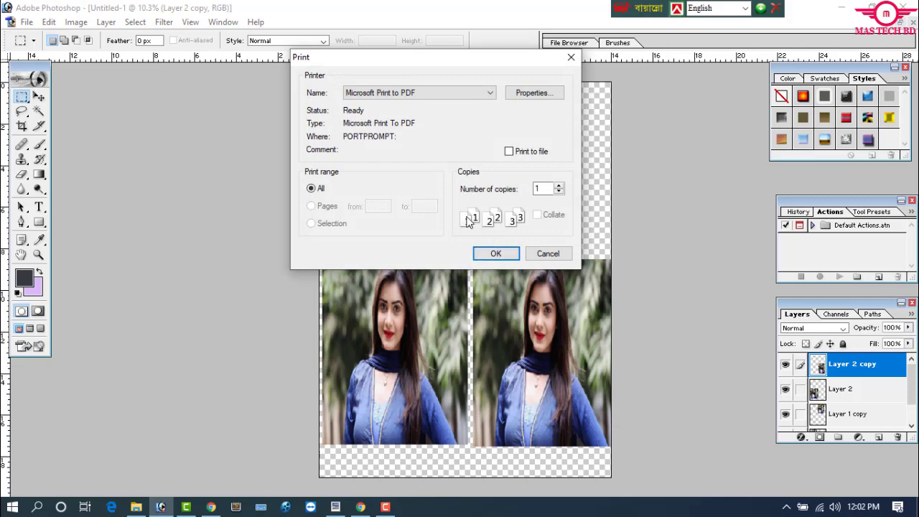
pyautogui.click(506, 255)
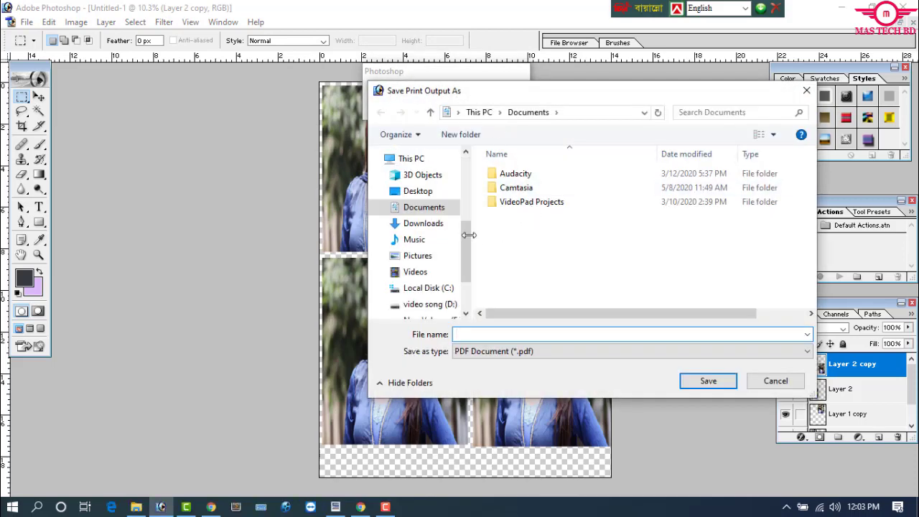
# Save the PDF print output to the Desktop under the name 2020
pyautogui.moveTo(466, 236); pyautogui.dragTo(446, 176)
pyautogui.click(415, 180)
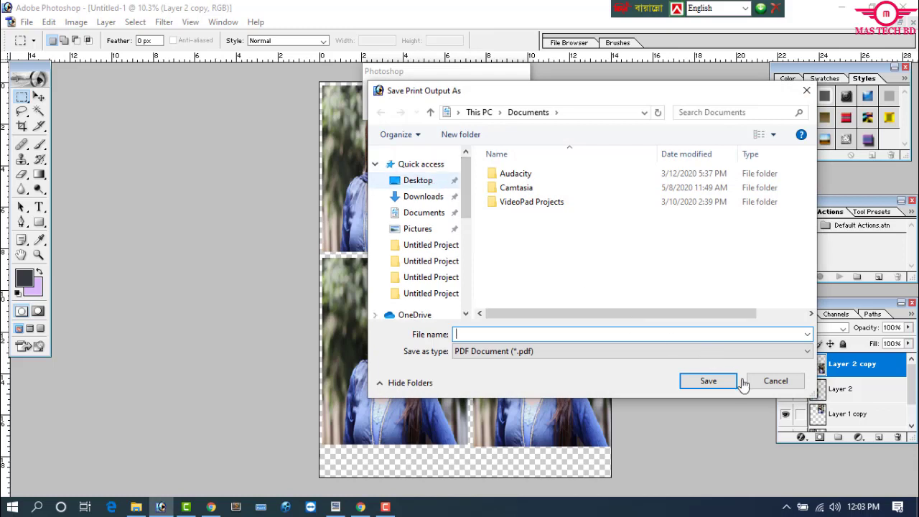
pyautogui.click(707, 382)
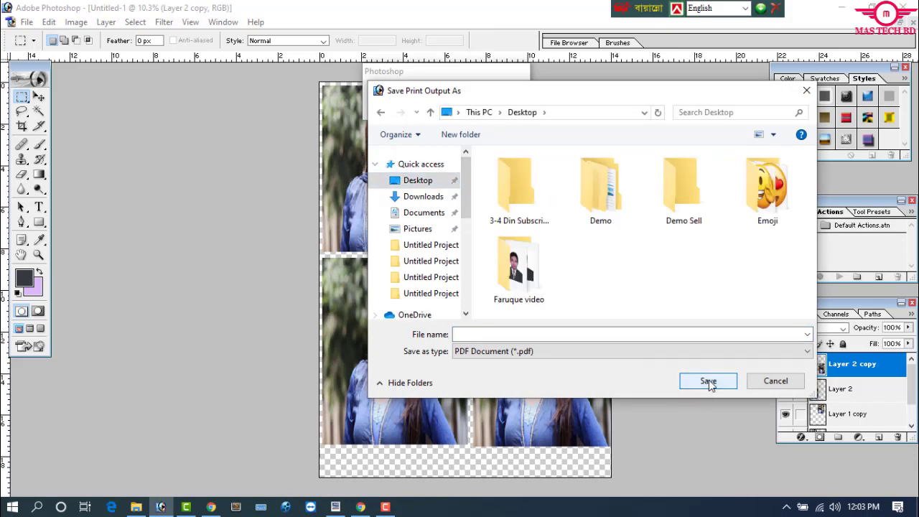
pyautogui.click(480, 332)
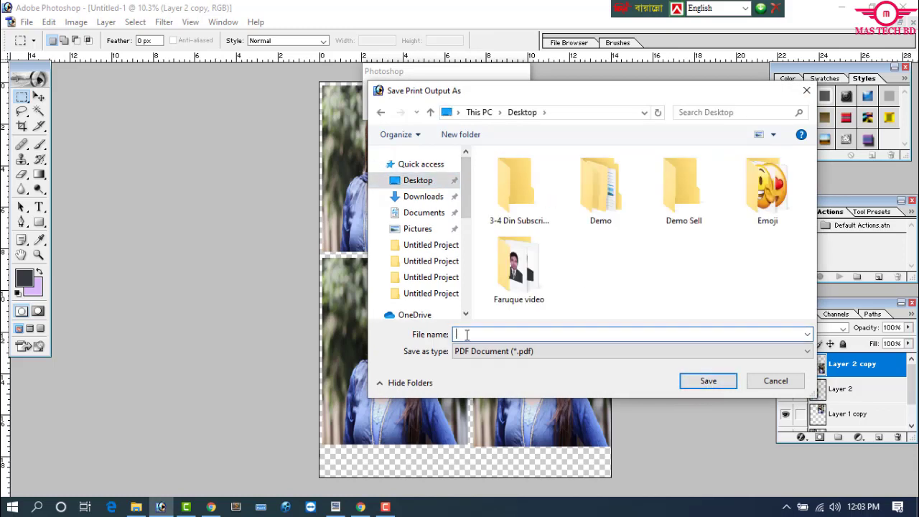
pyautogui.write('2020')
pyautogui.click(708, 382)
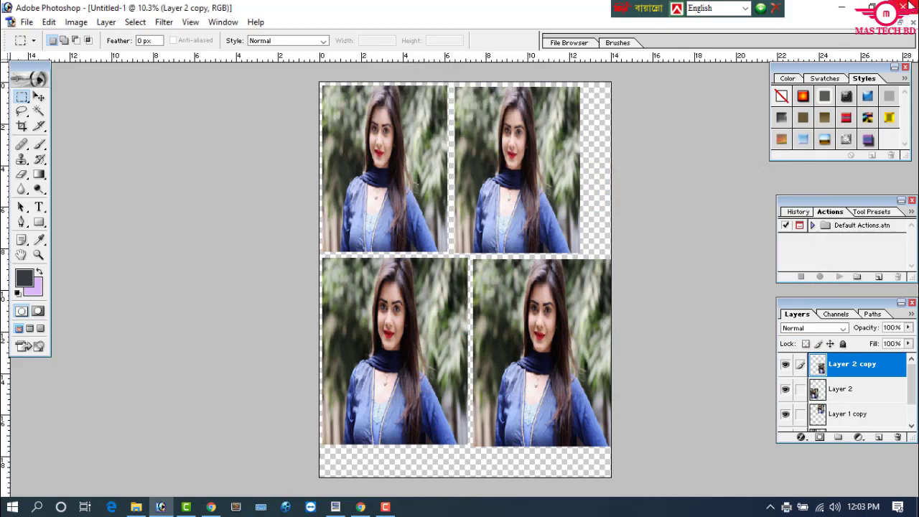
# Minimize Photoshop and Chrome, open 2020.pdf in Edge, and scroll through the four portraits
pyautogui.click(843, 9)
pyautogui.click(845, 12)
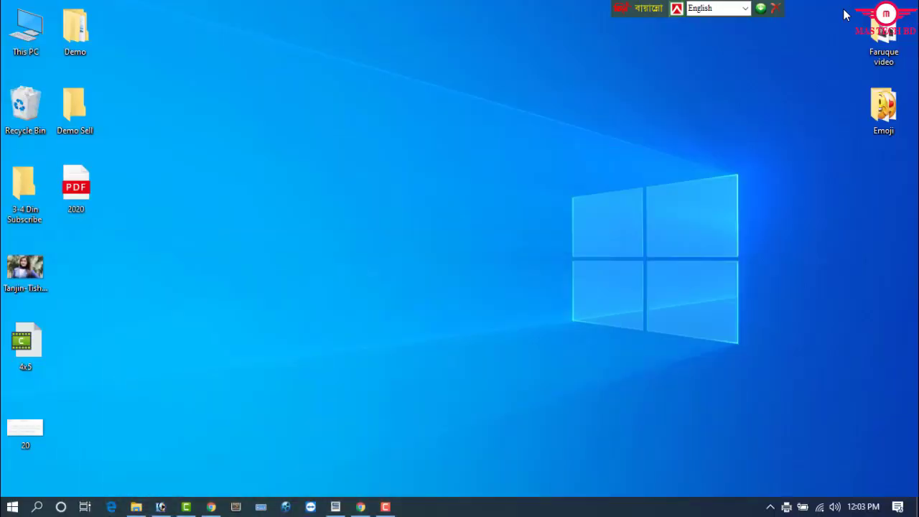
pyautogui.click(79, 185)
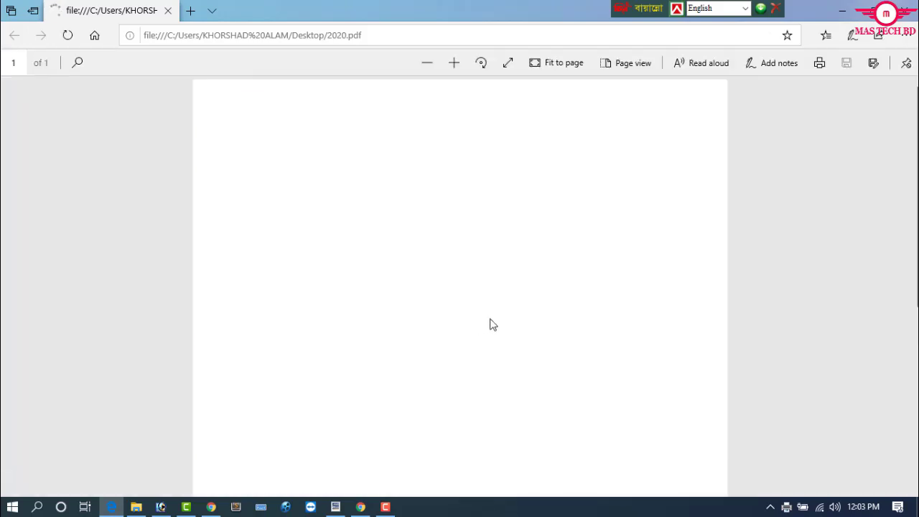
pyautogui.scroll(-5, 503, 312)
pyautogui.scroll(-5, 535, 352)
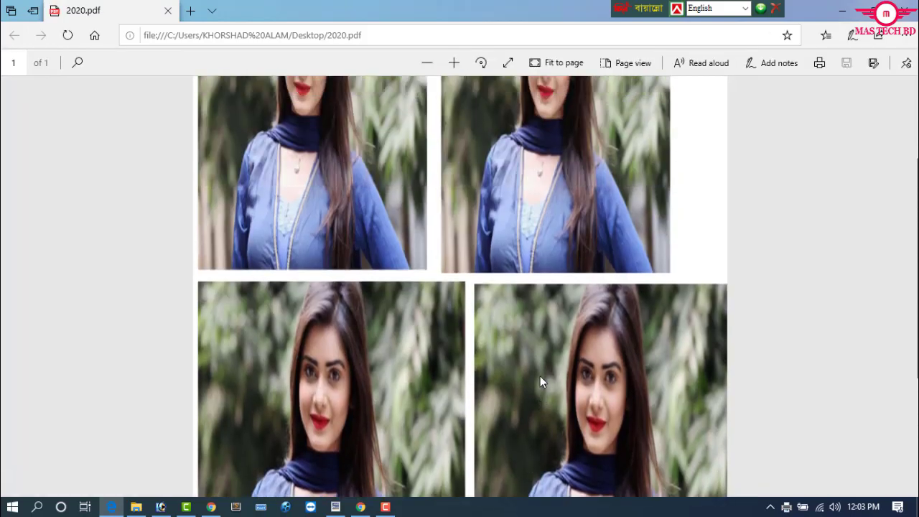
pyautogui.scroll(3, 545, 384)
pyautogui.scroll(-5, 511, 258)
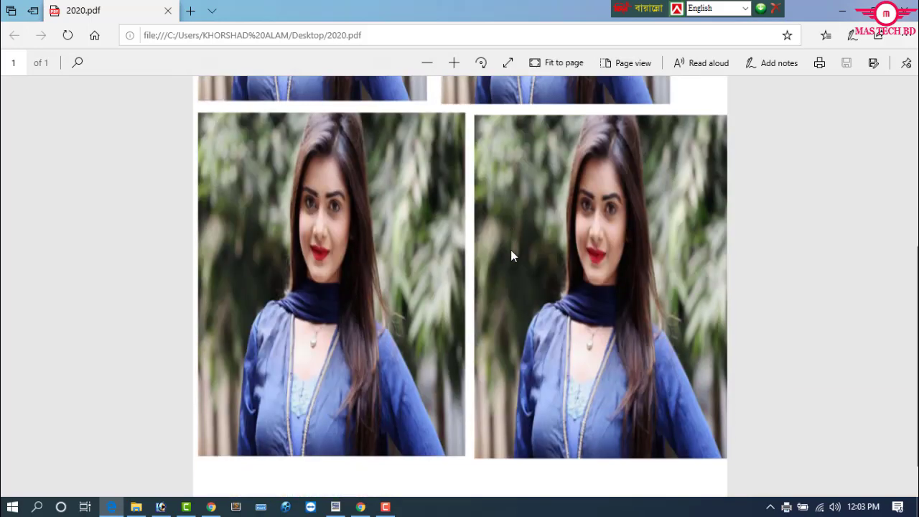
pyautogui.scroll(-2, 491, 304)
pyautogui.scroll(7, 500, 344)
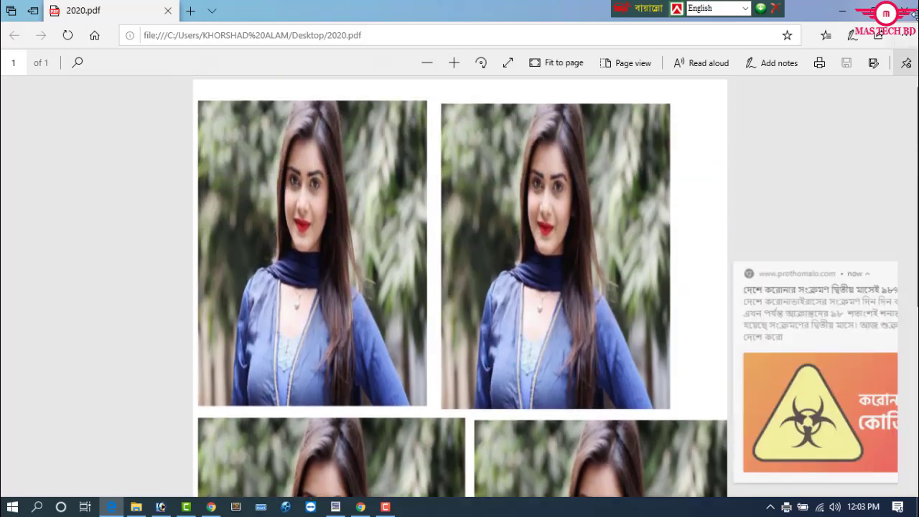
# Dismiss the news notification and restore Photoshop from the taskbar
pyautogui.click(891, 294)
pyautogui.press('super+d')
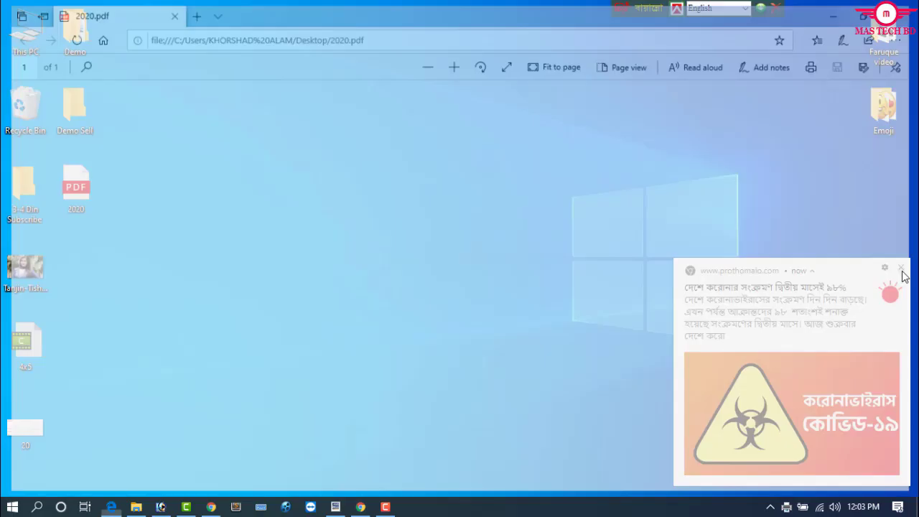
pyautogui.click(901, 267)
pyautogui.click(160, 508)
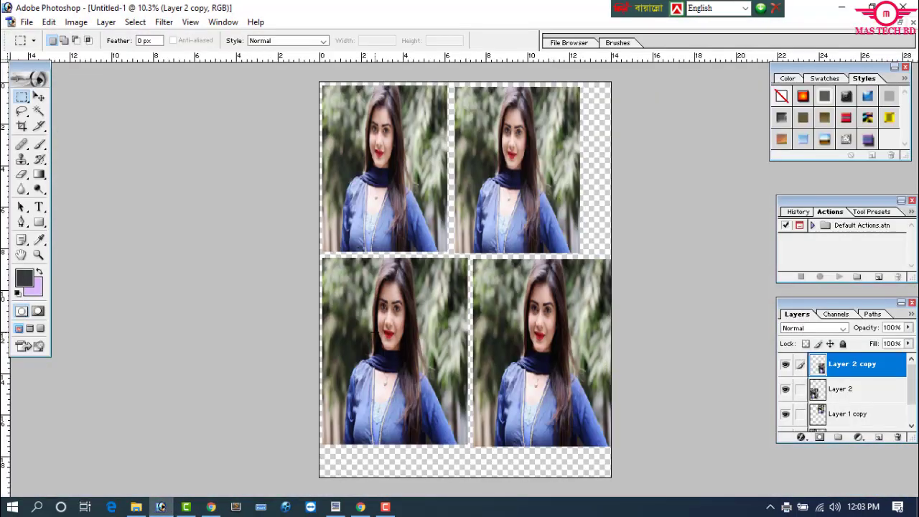